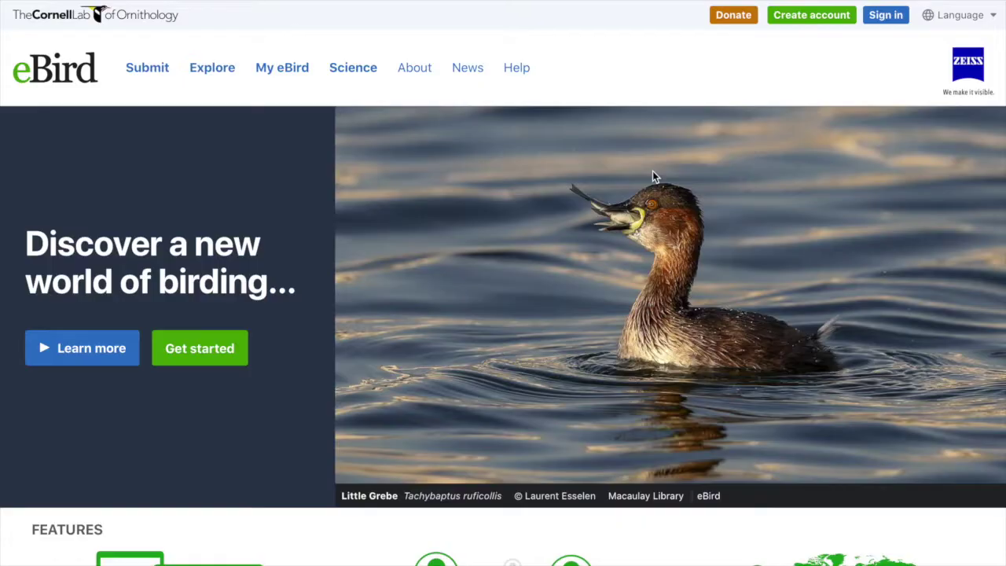
- Go to eBird's Explore page and start a species search
{"action": "left_click", "coordinate": [203, 71]}
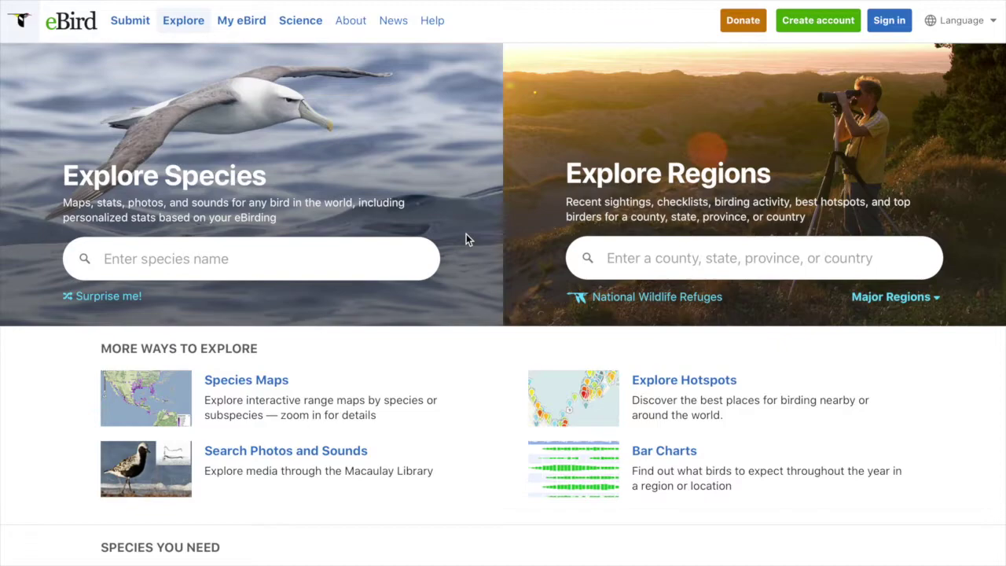
{"action": "left_click", "coordinate": [367, 271]}
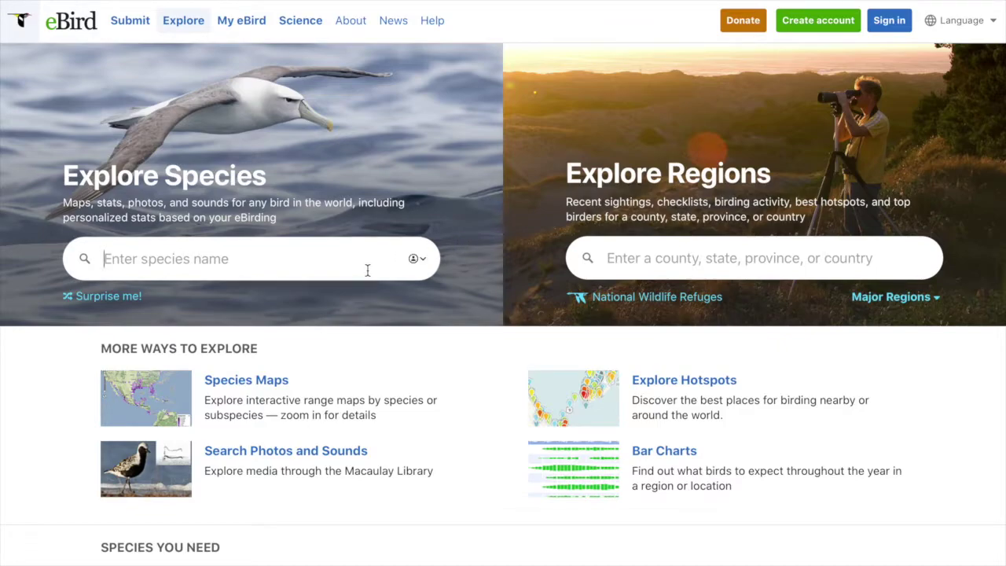
- Search 'Turdus migratorius', open the American Robin page, and open its full-size range map
{"action": "type", "text": "Turdus migratorius"}
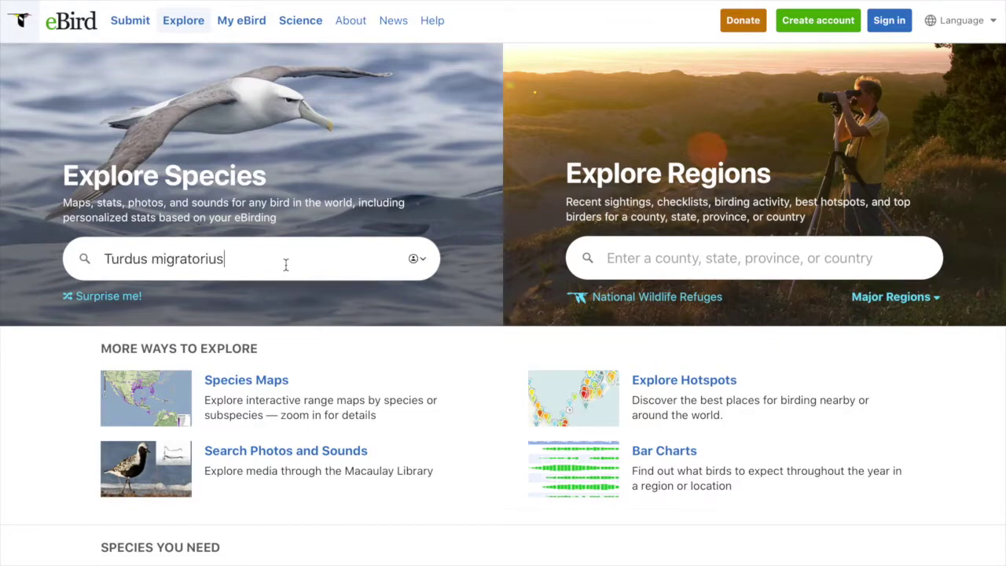
{"action": "left_click", "coordinate": [251, 298]}
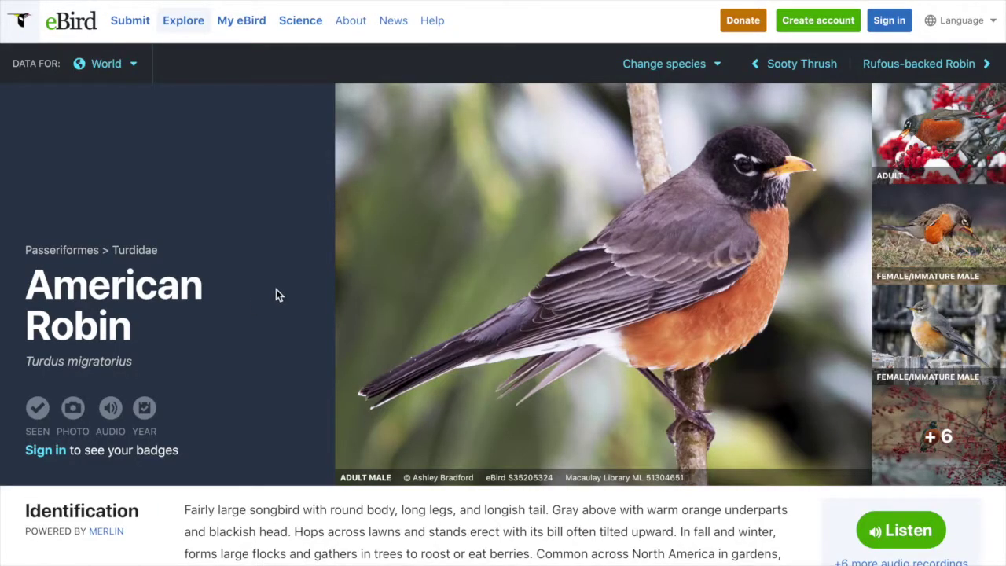
{"action": "scroll", "coordinate": [700, 373], "scroll_direction": "down", "scroll_amount": 2}
{"action": "scroll", "coordinate": [700, 373], "scroll_direction": "down", "scroll_amount": 2}
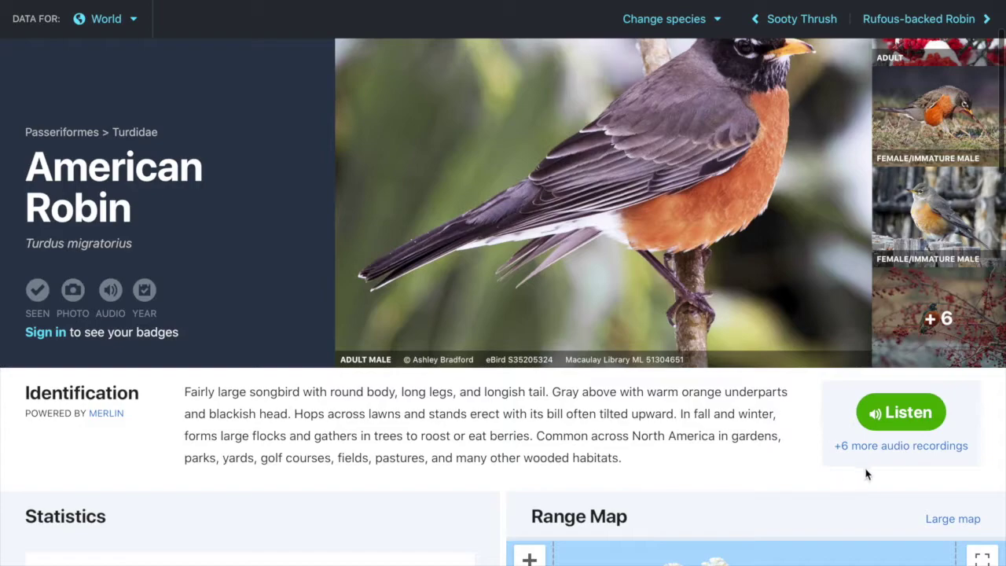
{"action": "scroll", "coordinate": [867, 472], "scroll_direction": "up", "scroll_amount": 1}
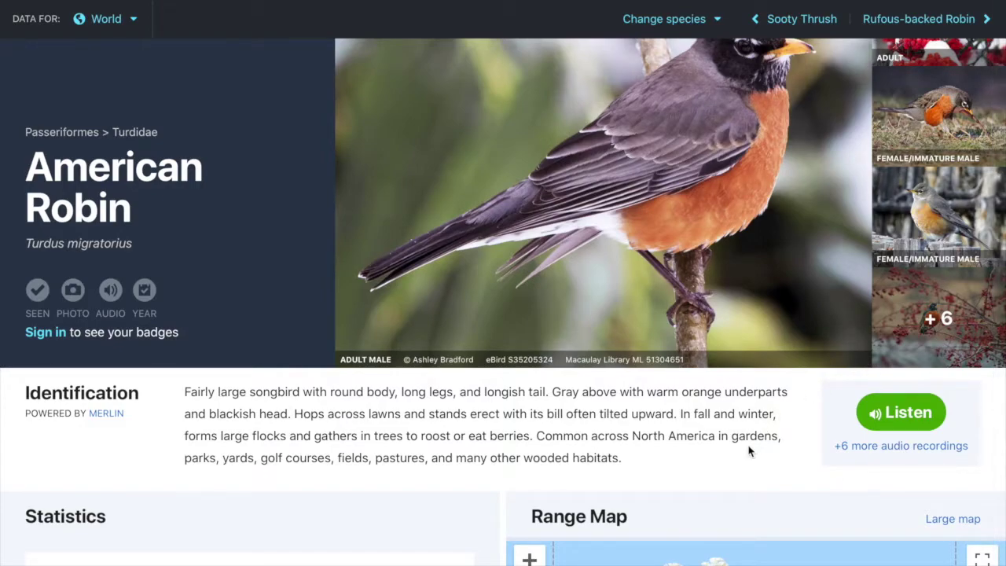
{"action": "scroll", "coordinate": [748, 451], "scroll_direction": "down", "scroll_amount": 10}
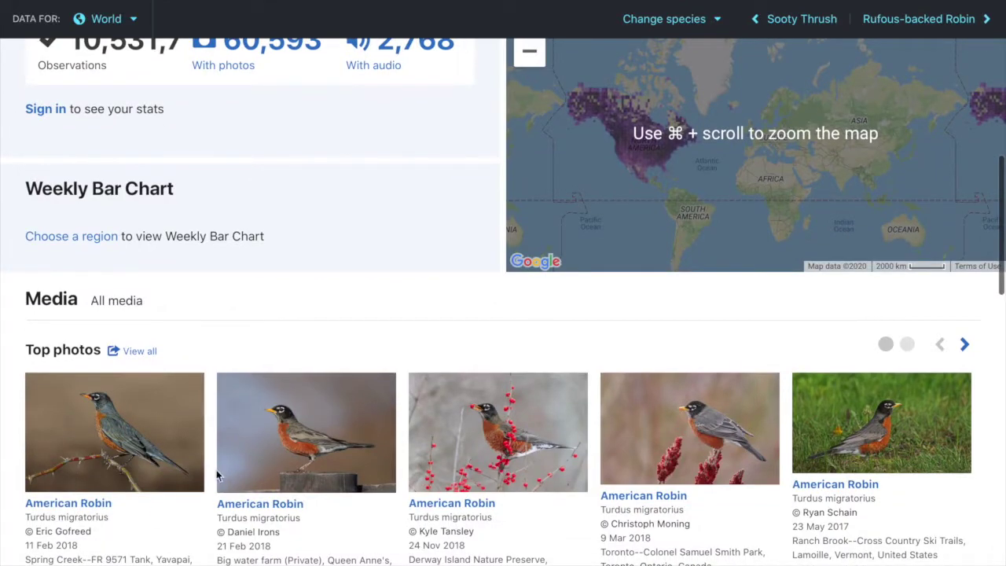
{"action": "scroll", "coordinate": [218, 474], "scroll_direction": "down", "scroll_amount": 7}
{"action": "scroll", "coordinate": [219, 475], "scroll_direction": "up", "scroll_amount": 7}
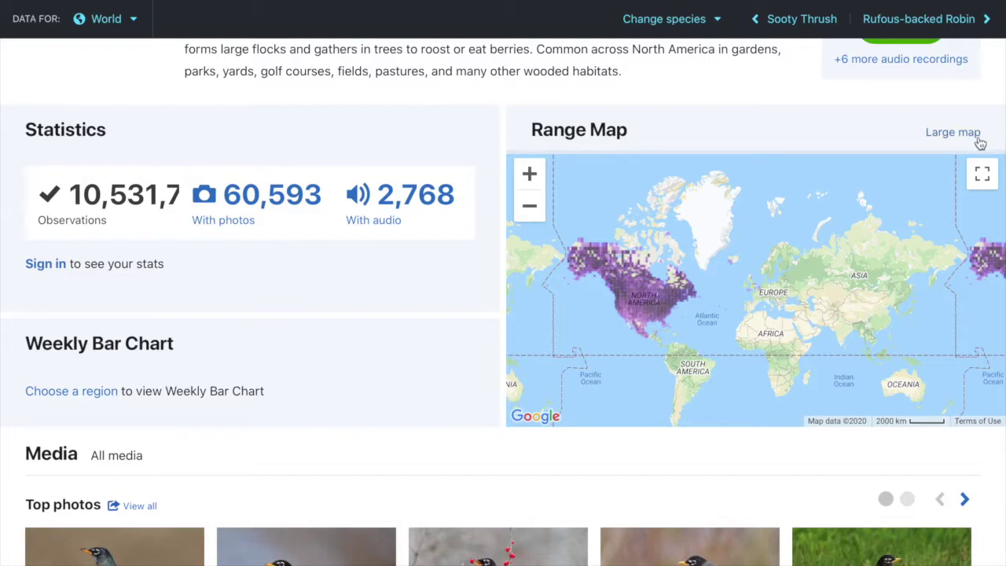
{"action": "left_click", "coordinate": [953, 132]}
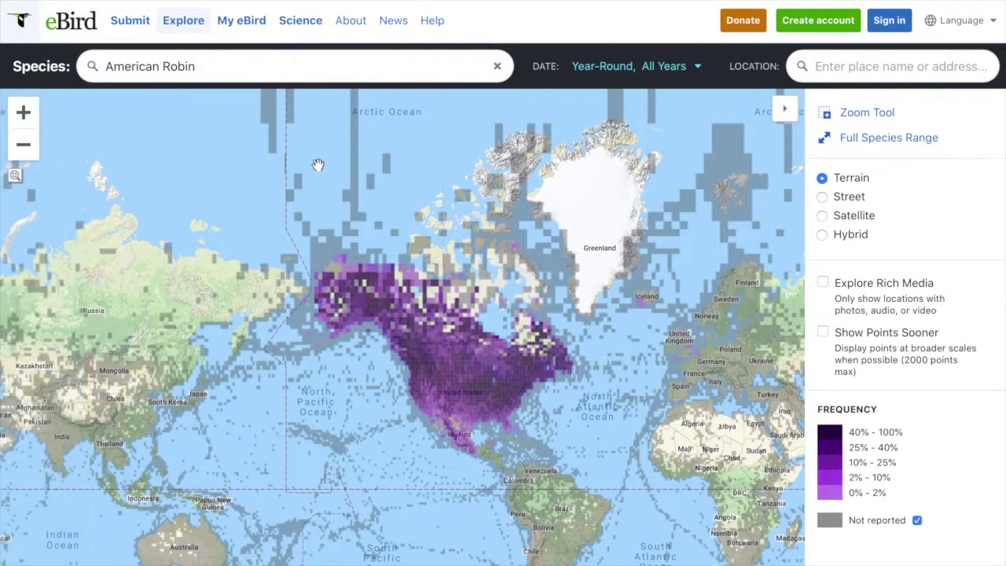
- Zoom the robin map in one level and limit it to June–July sightings
{"action": "left_click", "coordinate": [23, 113]}
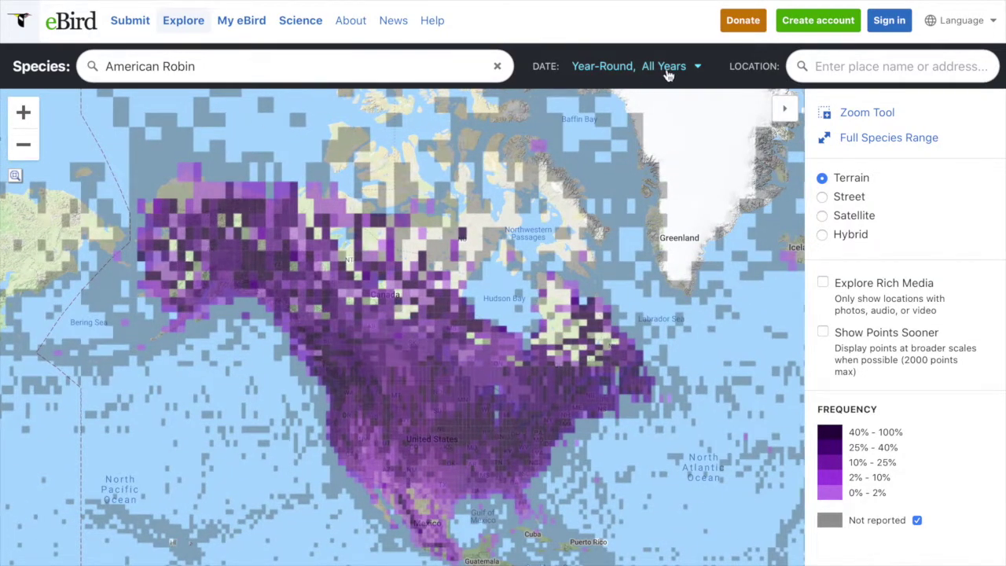
{"action": "left_click", "coordinate": [668, 69]}
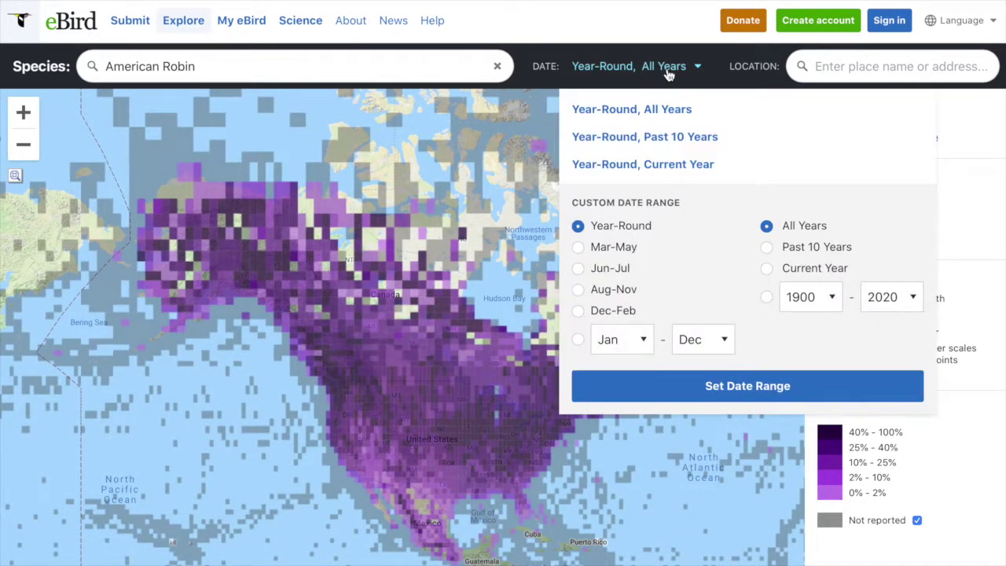
{"action": "left_click", "coordinate": [603, 271]}
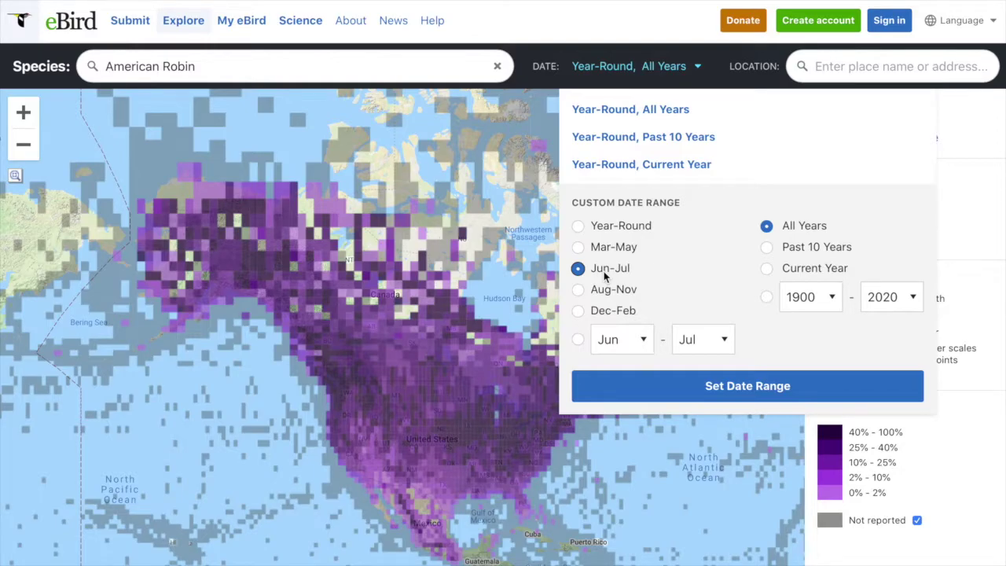
{"action": "left_click", "coordinate": [644, 384]}
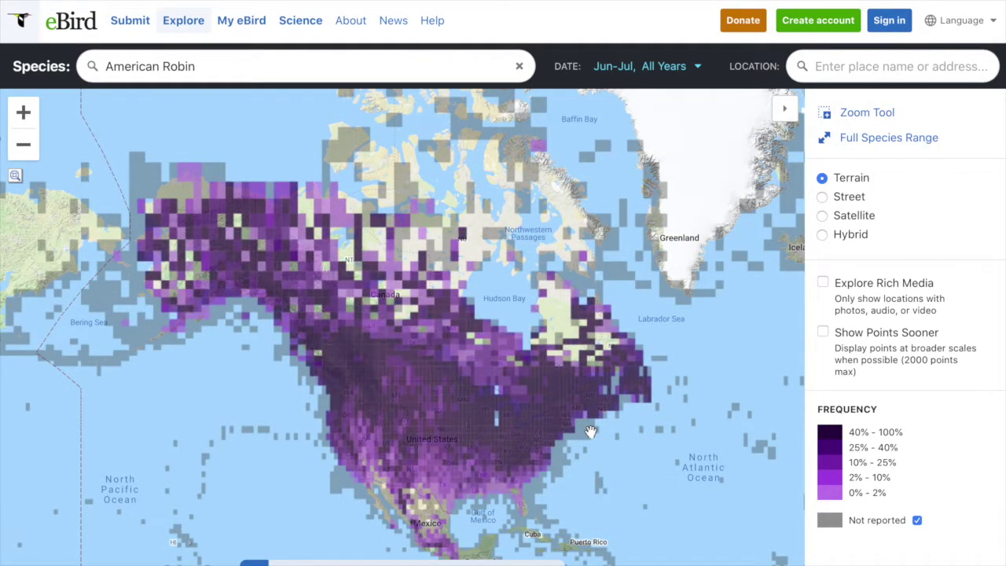
- Switch the map to December–February sightings, recentre North America, and go to eBird Science
{"action": "left_click", "coordinate": [654, 66]}
{"action": "left_click", "coordinate": [630, 308]}
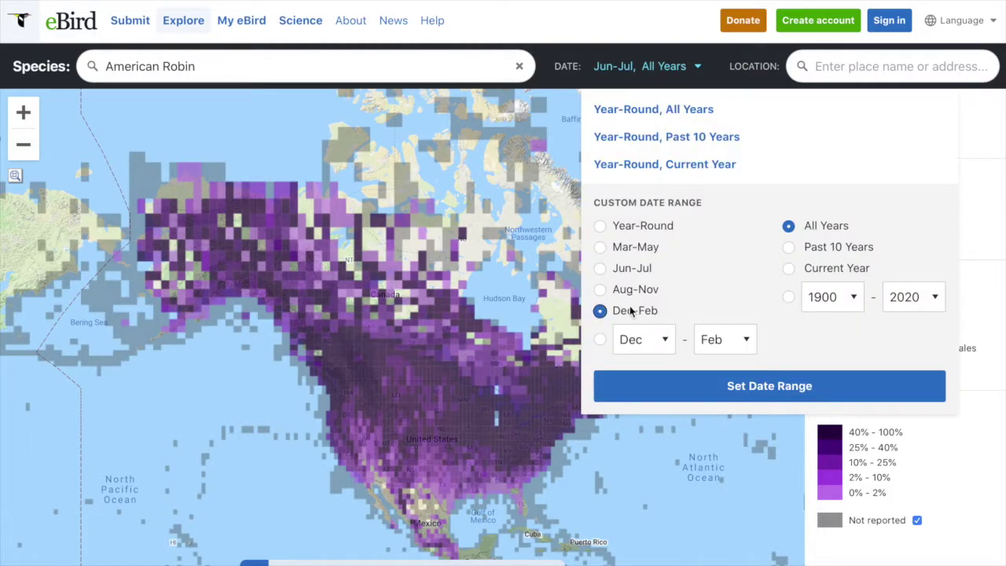
{"action": "left_click", "coordinate": [668, 389]}
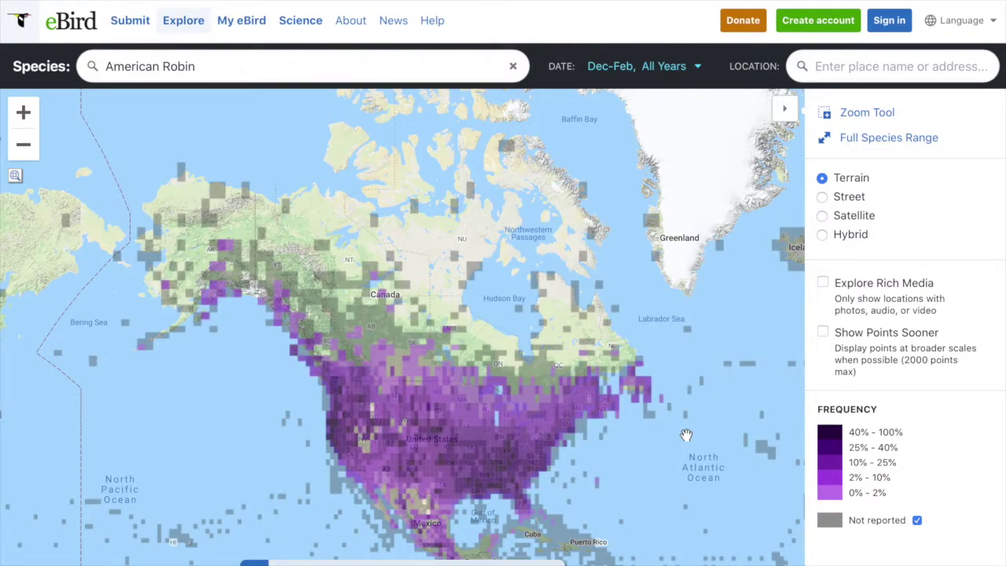
{"action": "left_click_drag", "start_coordinate": [654, 432], "coordinate": [640, 403]}
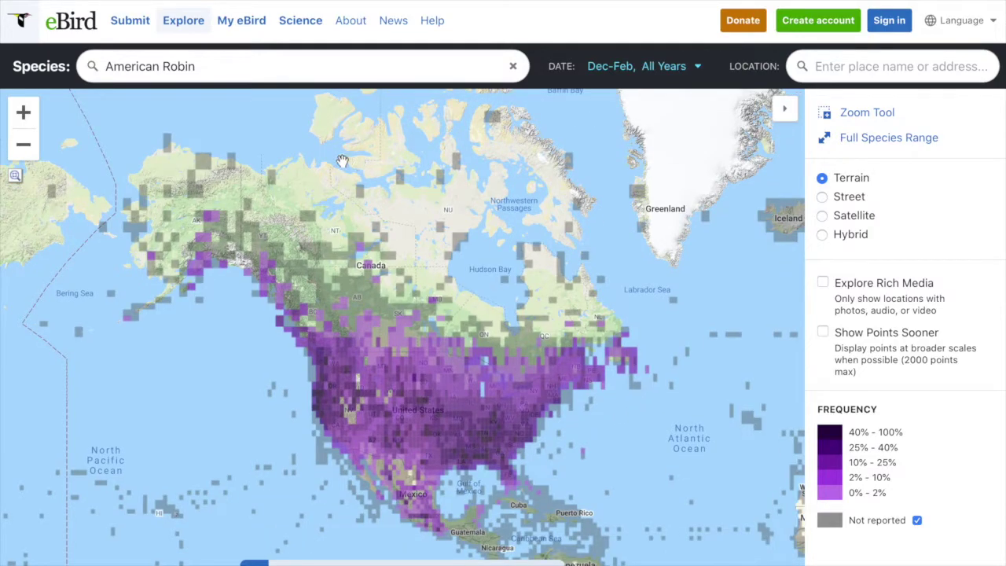
{"action": "left_click", "coordinate": [294, 24]}
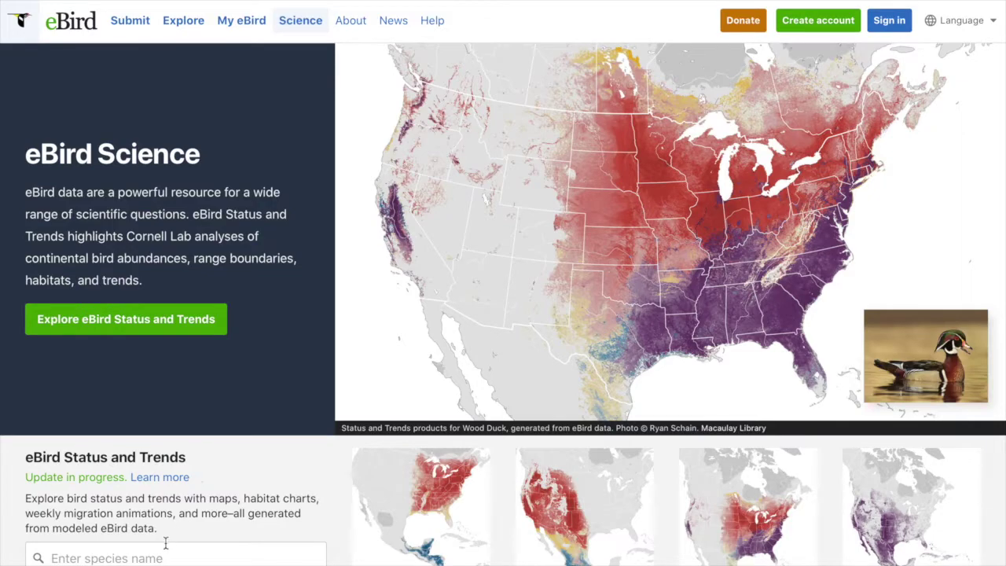
- Find Turdus migratorius in Status and Trends and play the American Robin abundance animation
{"action": "left_click", "coordinate": [165, 552]}
{"action": "scroll", "coordinate": [166, 551], "scroll_direction": "down", "scroll_amount": 2}
{"action": "type", "text": "Turdus migratorius"}
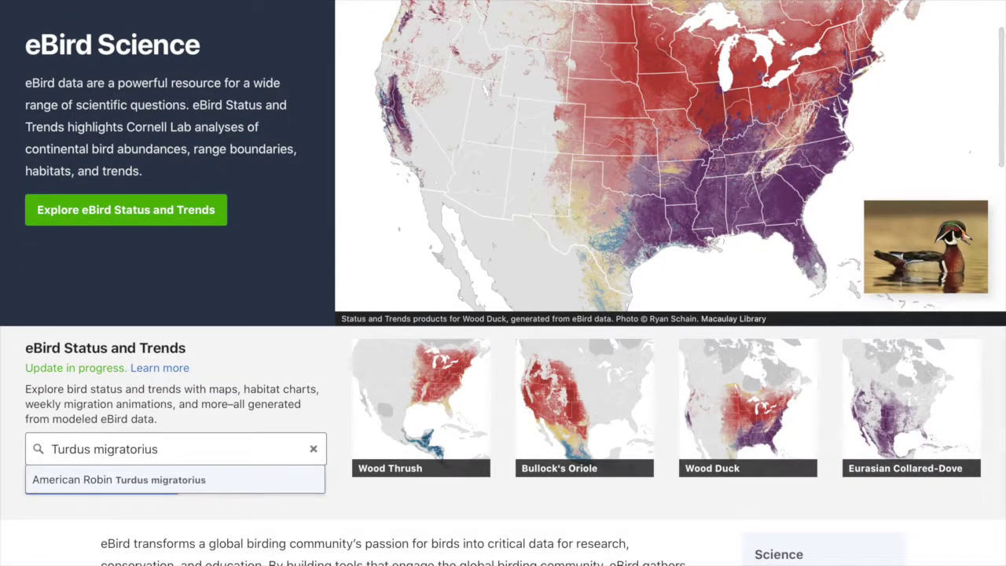
{"action": "left_click", "coordinate": [159, 481]}
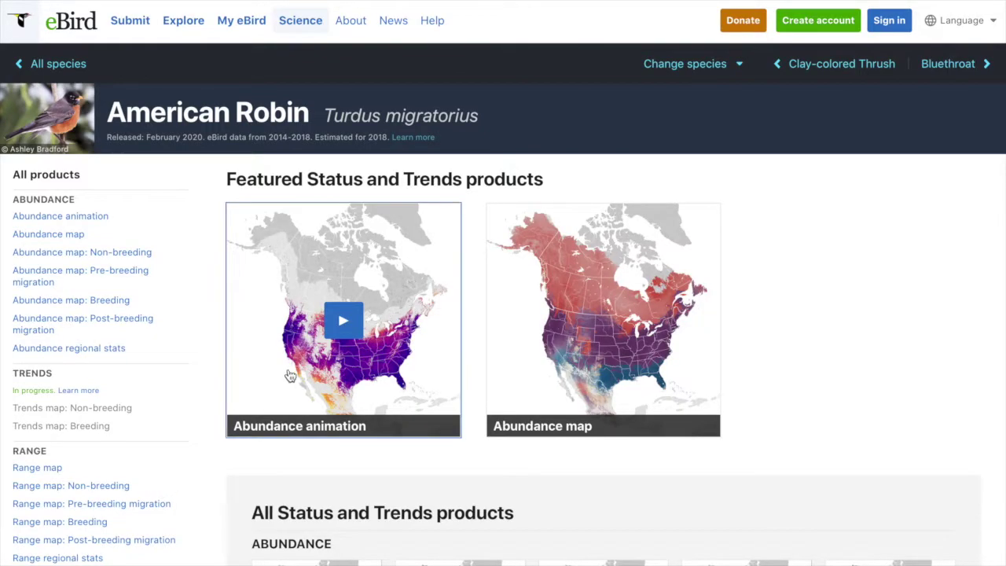
{"action": "left_click", "coordinate": [324, 352]}
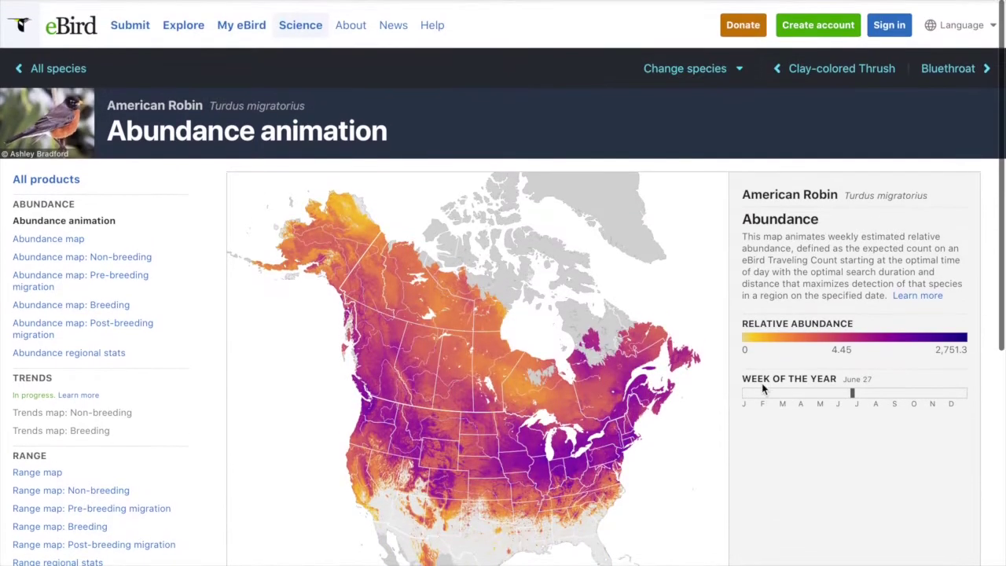
{"action": "left_click", "coordinate": [191, 26]}
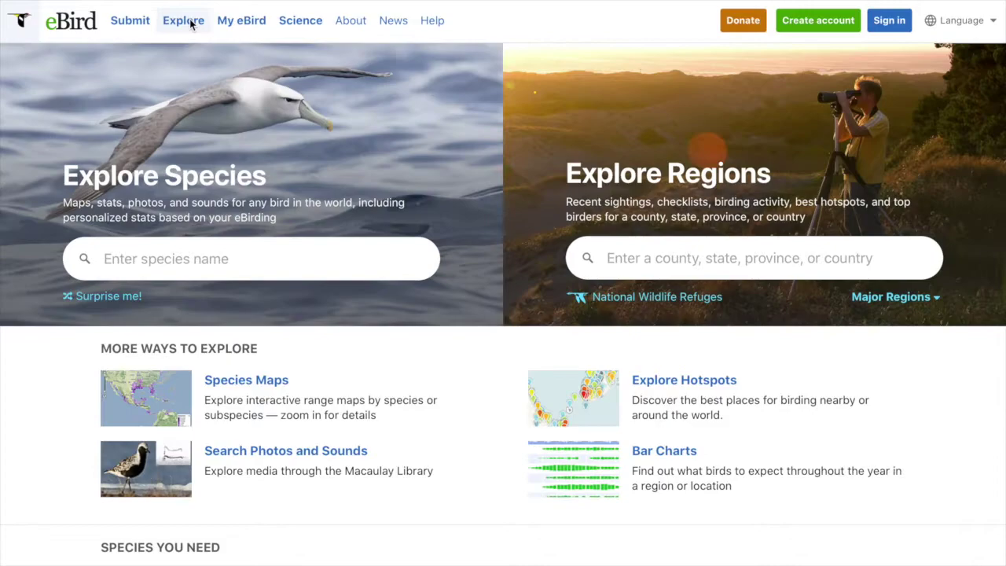
- Open the Waterloo, Ontario, Canada region page with All Years kept as the range
{"action": "left_click", "coordinate": [691, 250]}
{"action": "type", "text": "Waterloo"}
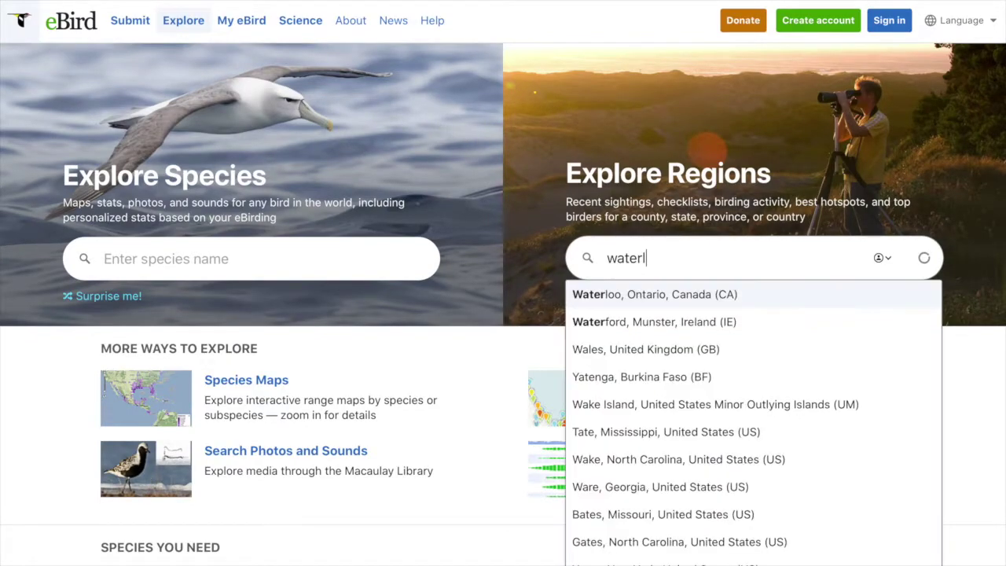
{"action": "left_click", "coordinate": [676, 295]}
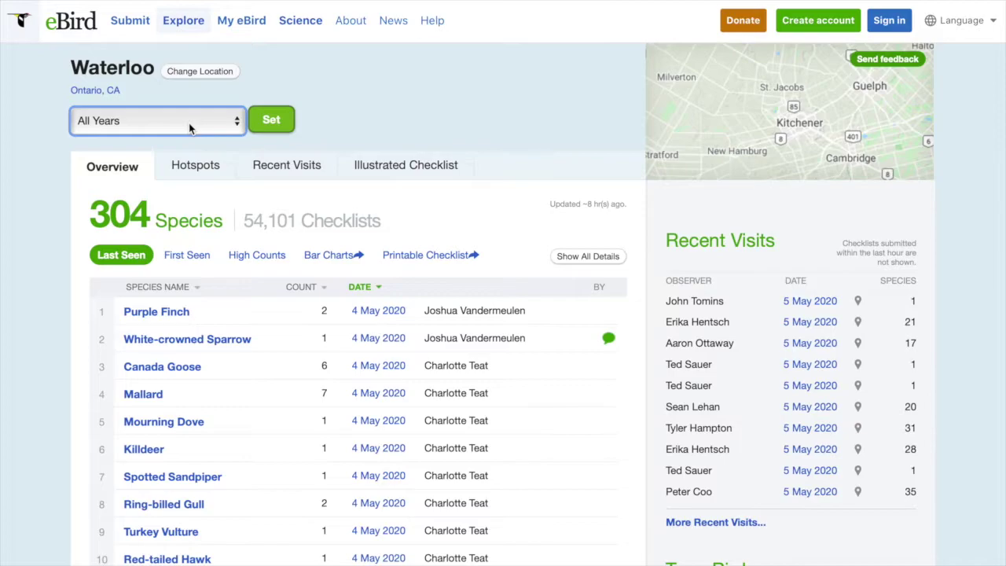
{"action": "left_click", "coordinate": [188, 123]}
{"action": "left_click", "coordinate": [188, 122]}
- Sort the species list by name, count, then date, and show the Waterloo hotspots
{"action": "left_click", "coordinate": [169, 288]}
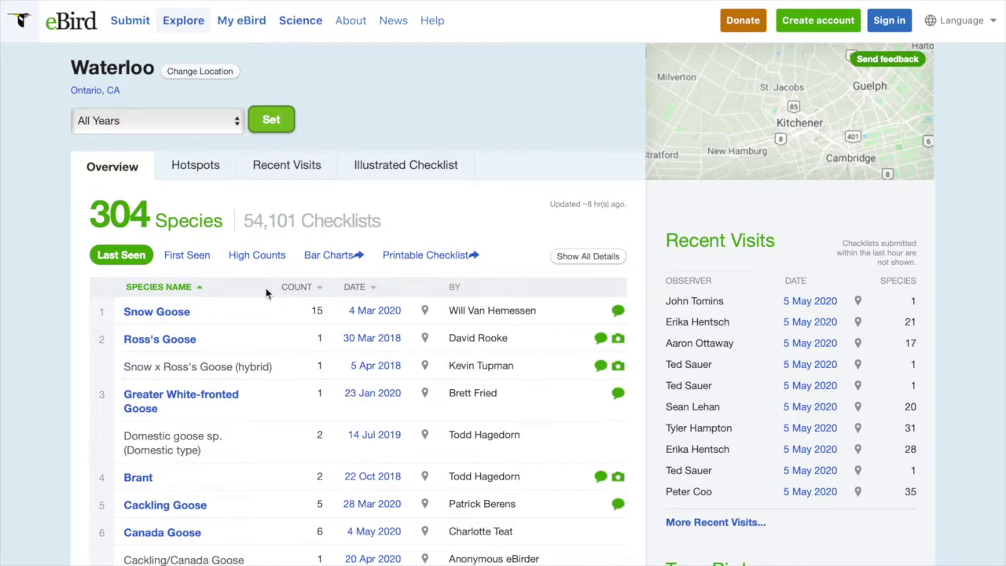
{"action": "left_click", "coordinate": [287, 289]}
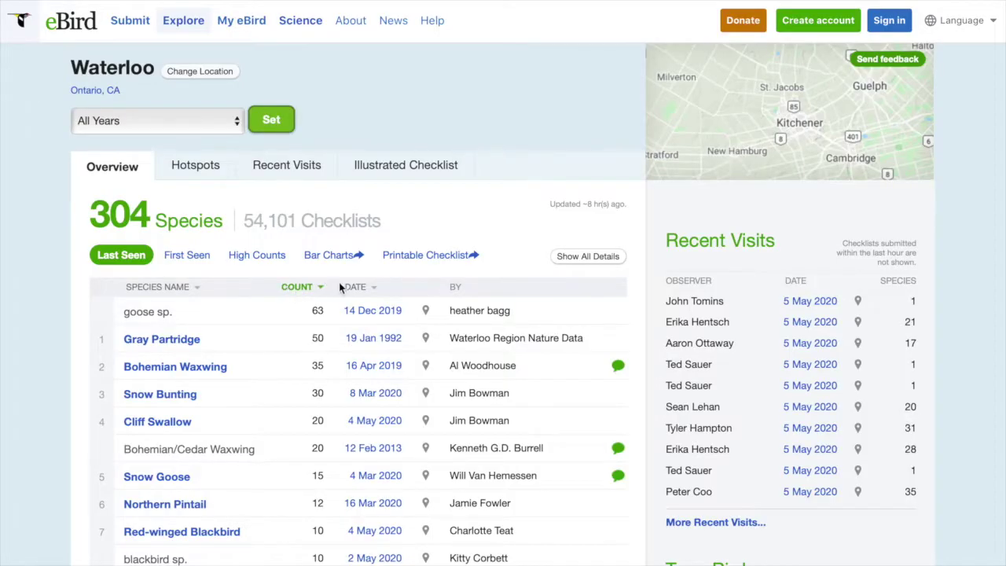
{"action": "left_click", "coordinate": [396, 288]}
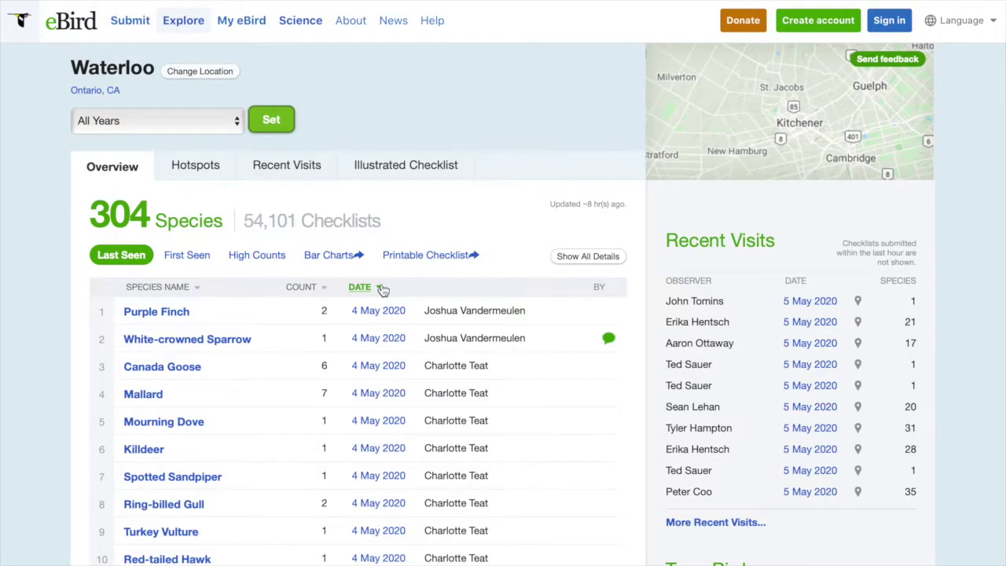
{"action": "left_click", "coordinate": [221, 171]}
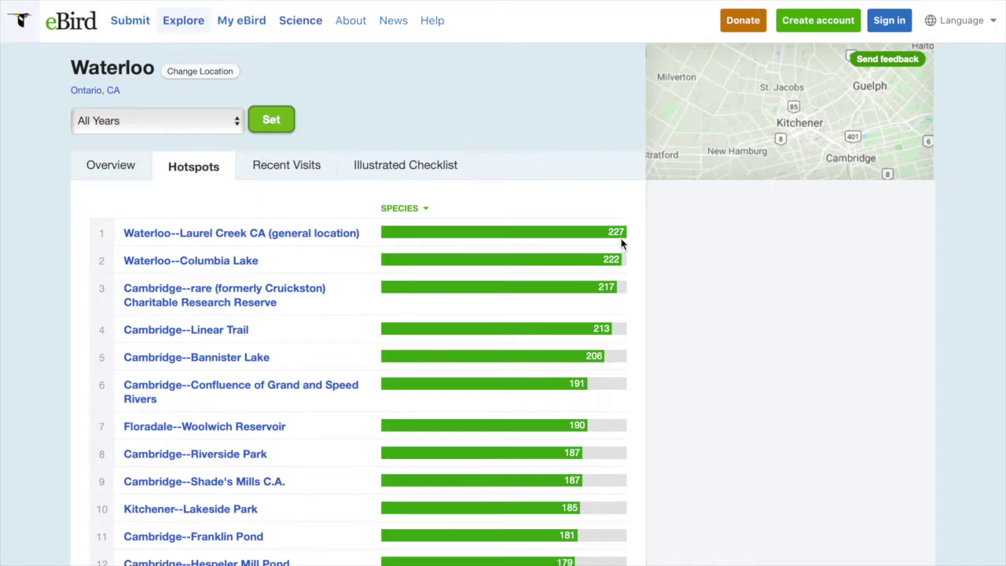
{"action": "scroll", "coordinate": [621, 242], "scroll_direction": "down", "scroll_amount": 8}
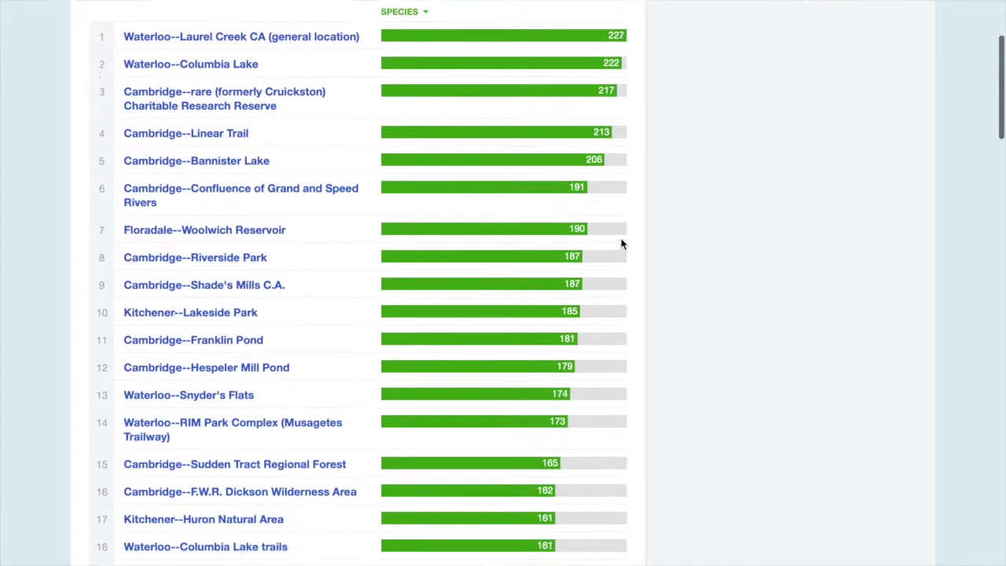
{"action": "scroll", "coordinate": [621, 244], "scroll_direction": "down", "scroll_amount": 10}
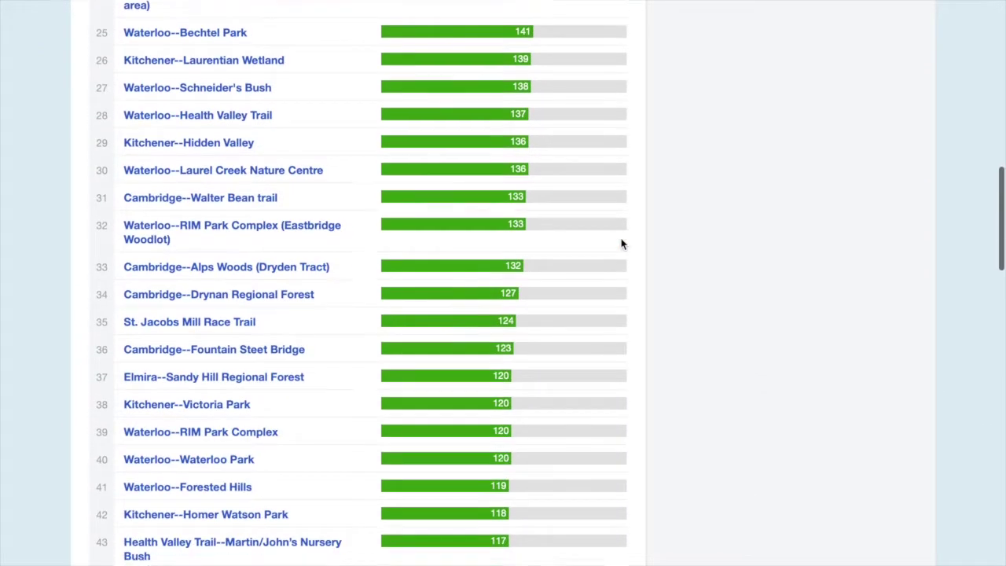
{"action": "scroll", "coordinate": [621, 242], "scroll_direction": "down", "scroll_amount": 4}
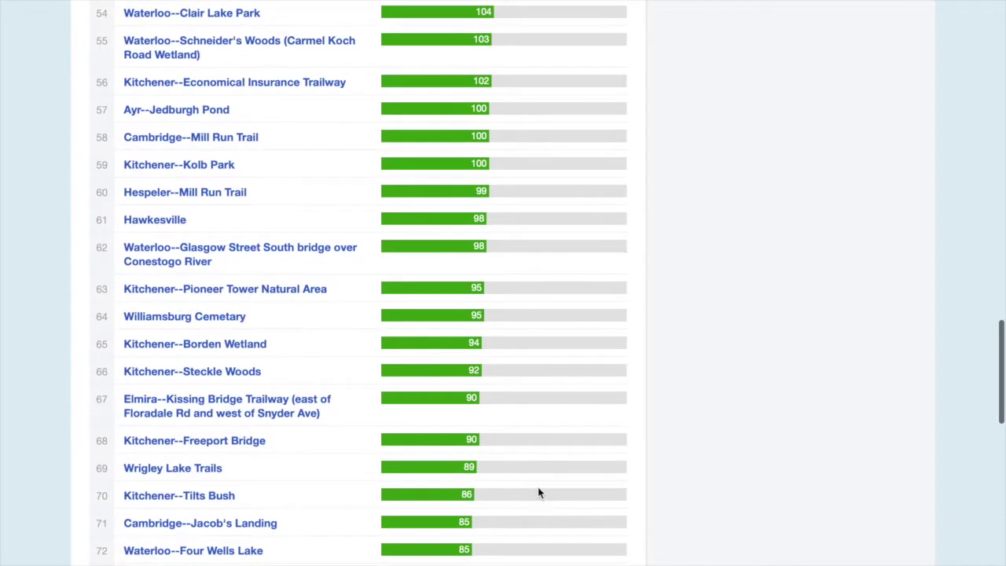
{"action": "scroll", "coordinate": [537, 491], "scroll_direction": "down", "scroll_amount": 2}
{"action": "scroll", "coordinate": [672, 459], "scroll_direction": "down", "scroll_amount": 1}
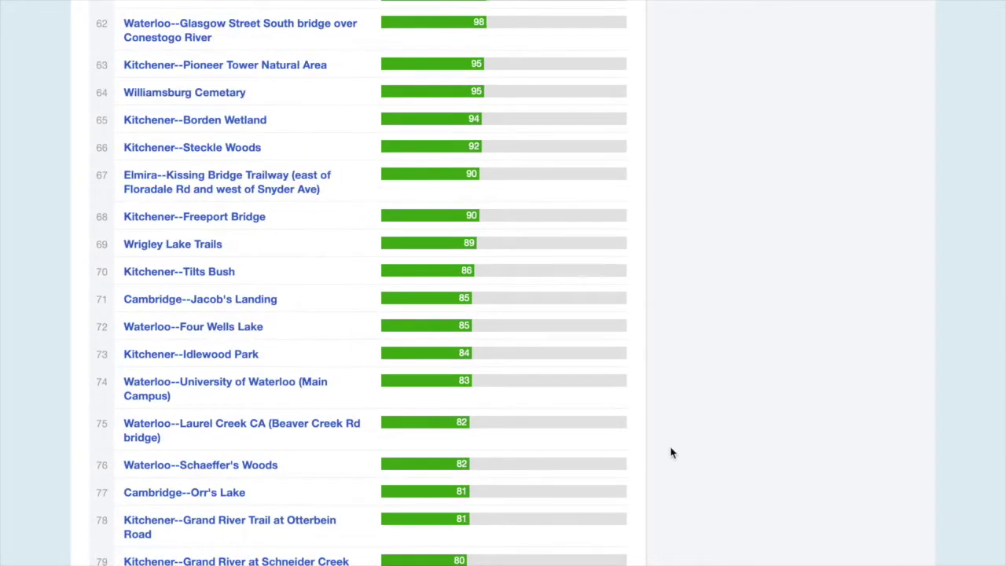
{"action": "scroll", "coordinate": [672, 331], "scroll_direction": "up", "scroll_amount": 1}
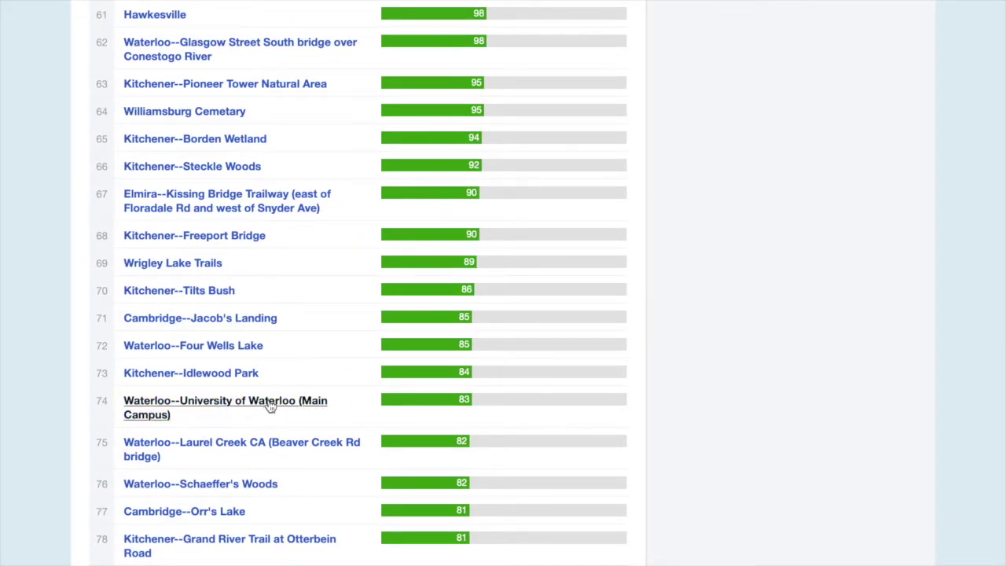
{"action": "scroll", "coordinate": [529, 297], "scroll_direction": "up", "scroll_amount": 3}
{"action": "scroll", "coordinate": [530, 297], "scroll_direction": "up", "scroll_amount": 5}
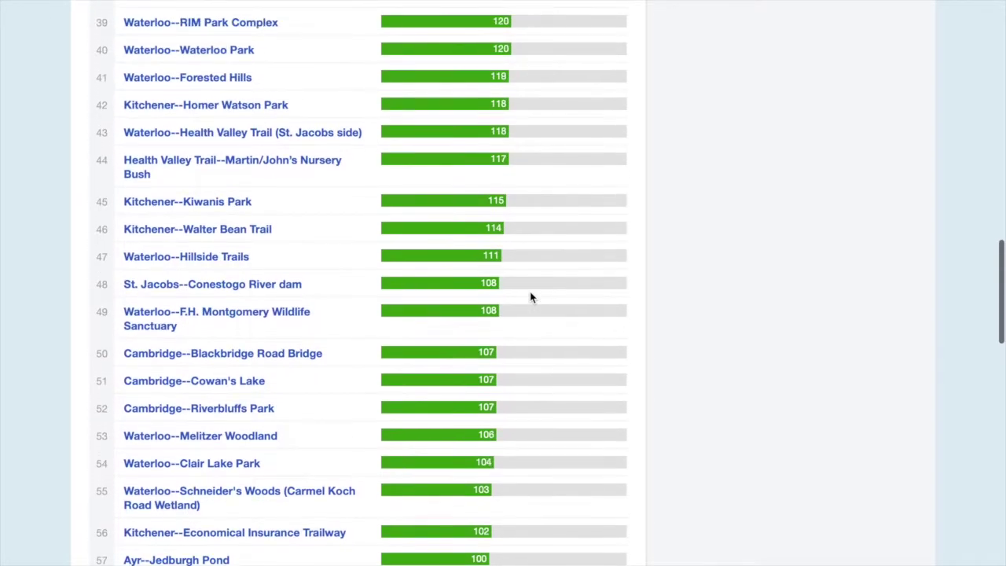
{"action": "scroll", "coordinate": [530, 298], "scroll_direction": "up", "scroll_amount": 5}
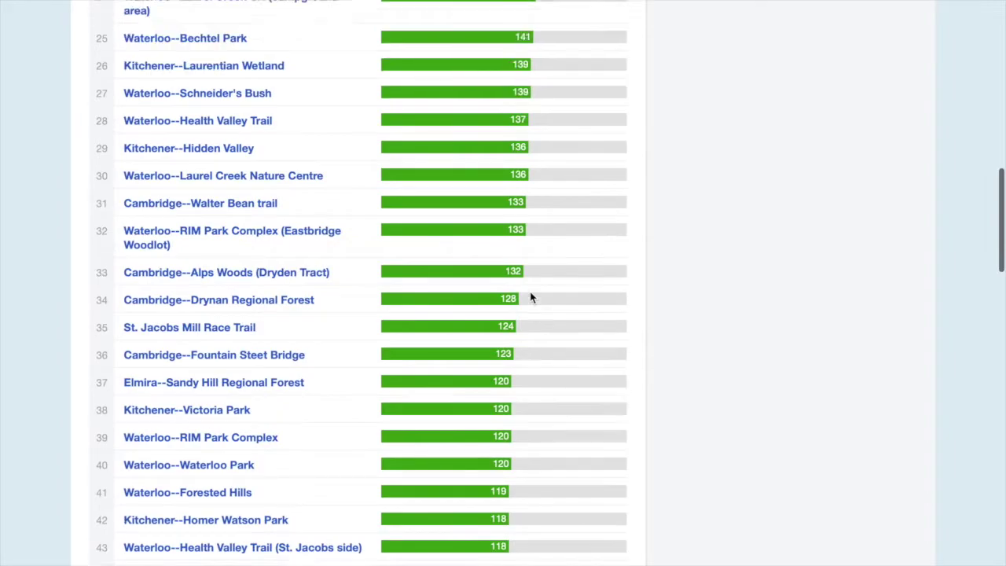
{"action": "scroll", "coordinate": [529, 297], "scroll_direction": "up", "scroll_amount": 7}
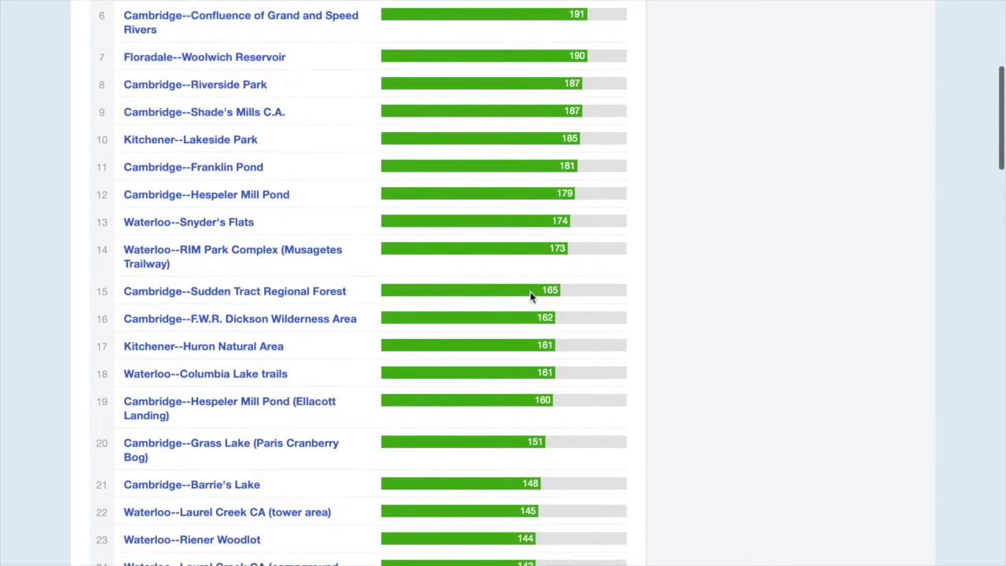
{"action": "scroll", "coordinate": [529, 291], "scroll_direction": "up", "scroll_amount": 5}
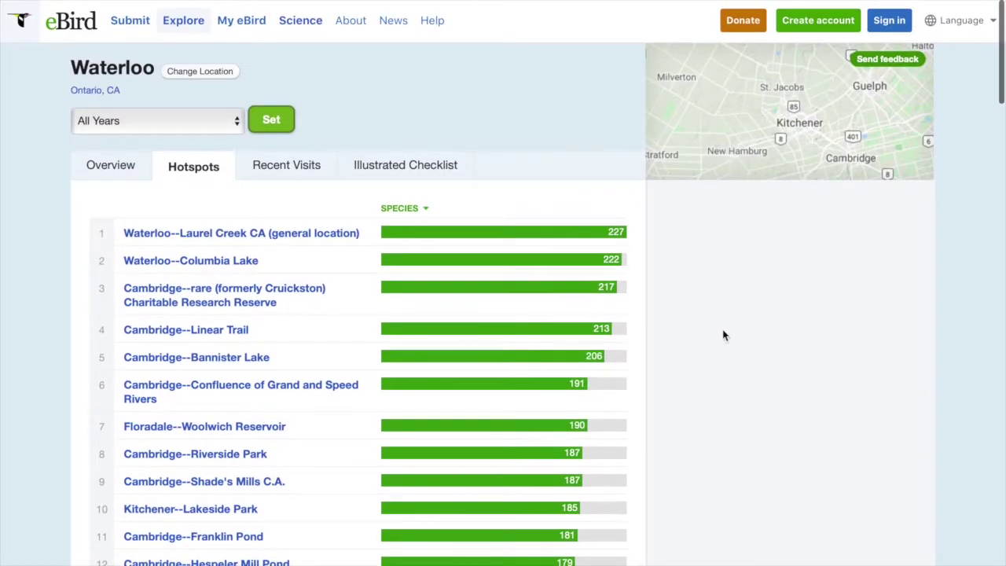
{"action": "left_click", "coordinate": [774, 140]}
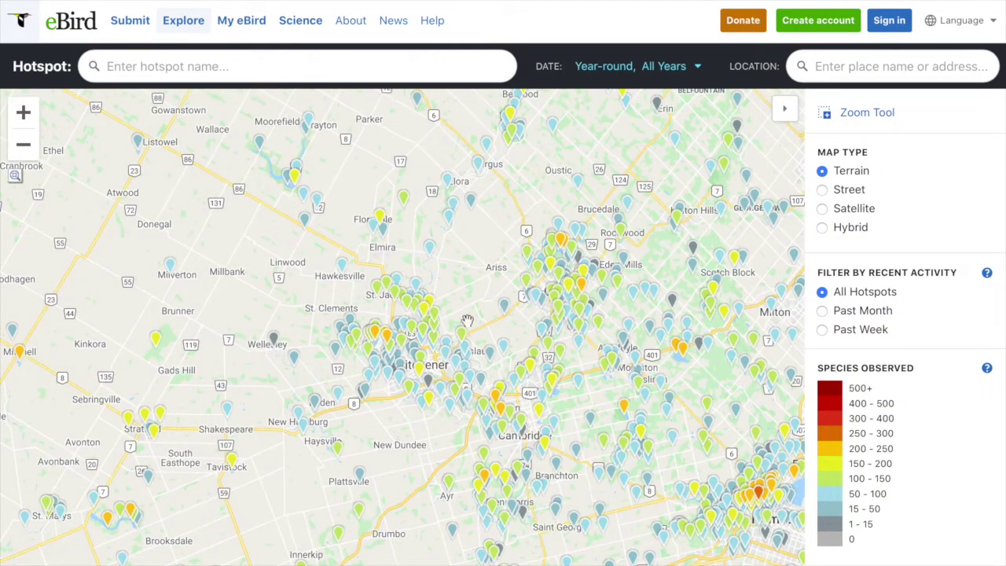
- Zoom the hotspot map in five levels onto the University of Waterloo campus and show its hotspot summary
{"action": "left_click", "coordinate": [28, 112]}
{"action": "left_click", "coordinate": [24, 113]}
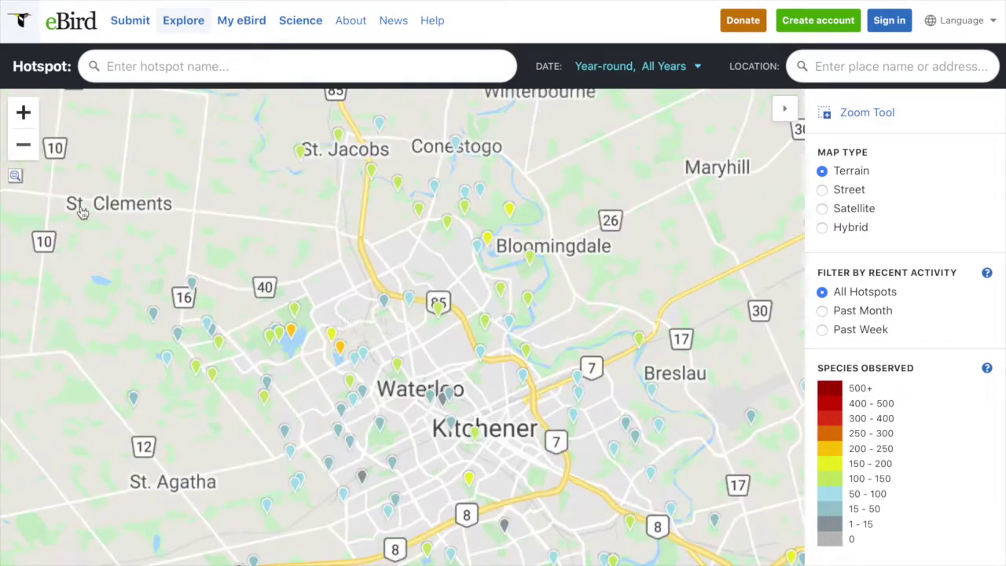
{"action": "left_click", "coordinate": [23, 112]}
{"action": "left_click", "coordinate": [24, 113]}
{"action": "left_click", "coordinate": [23, 112]}
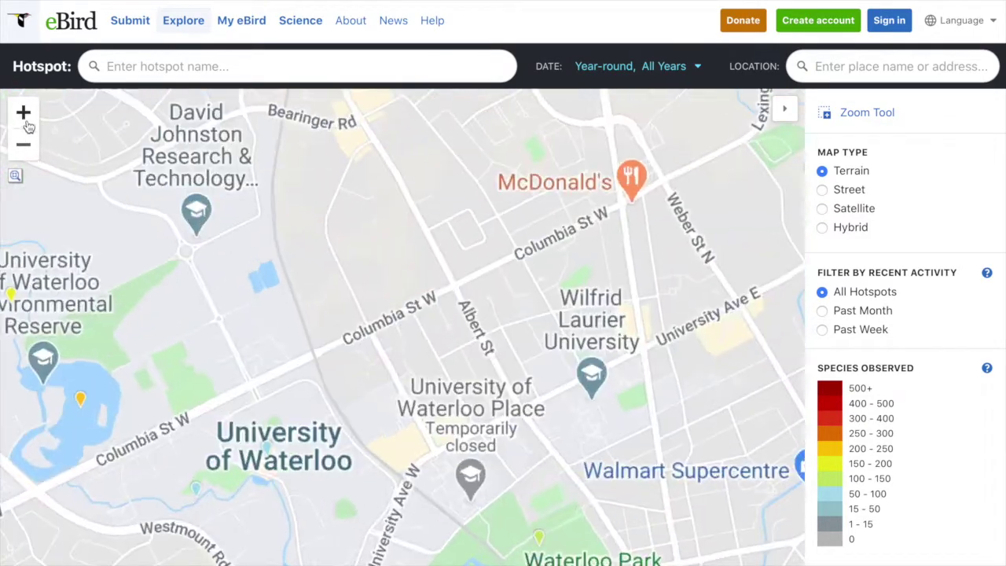
{"action": "left_click", "coordinate": [24, 113]}
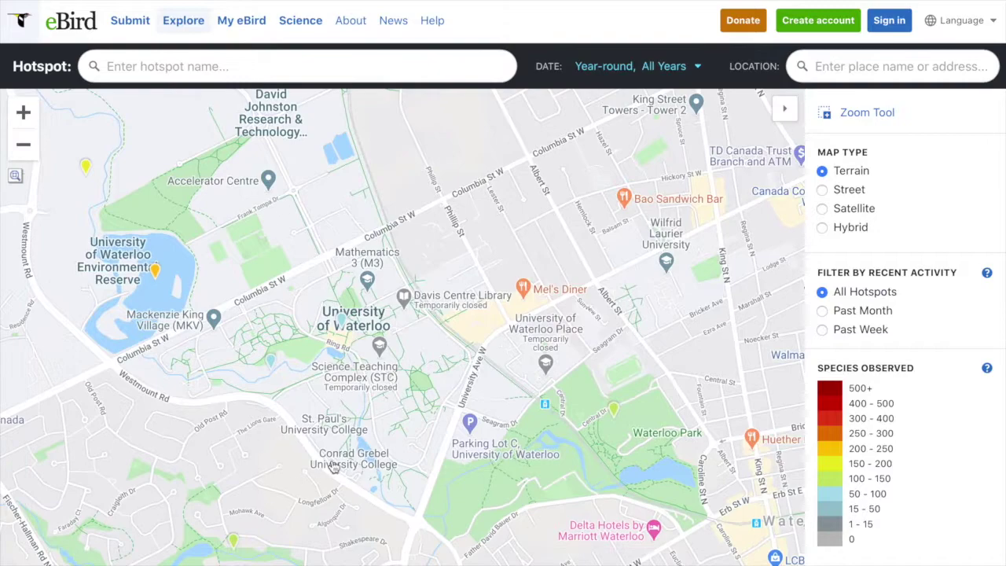
{"action": "left_click", "coordinate": [343, 320]}
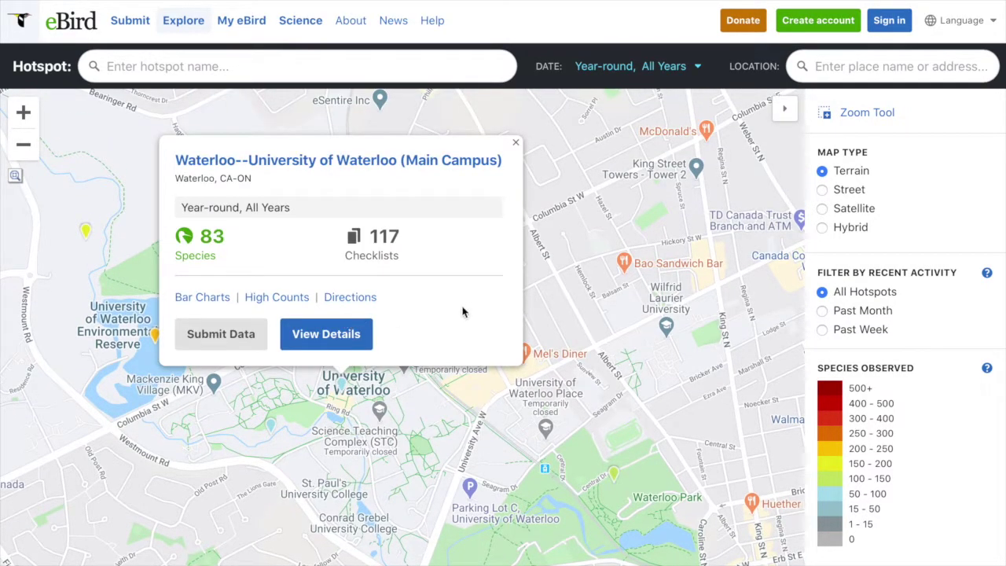
- Open the Main Campus hotspot details, browse its illustrated checklist, and open the printable field checklist
{"action": "left_click", "coordinate": [358, 338]}
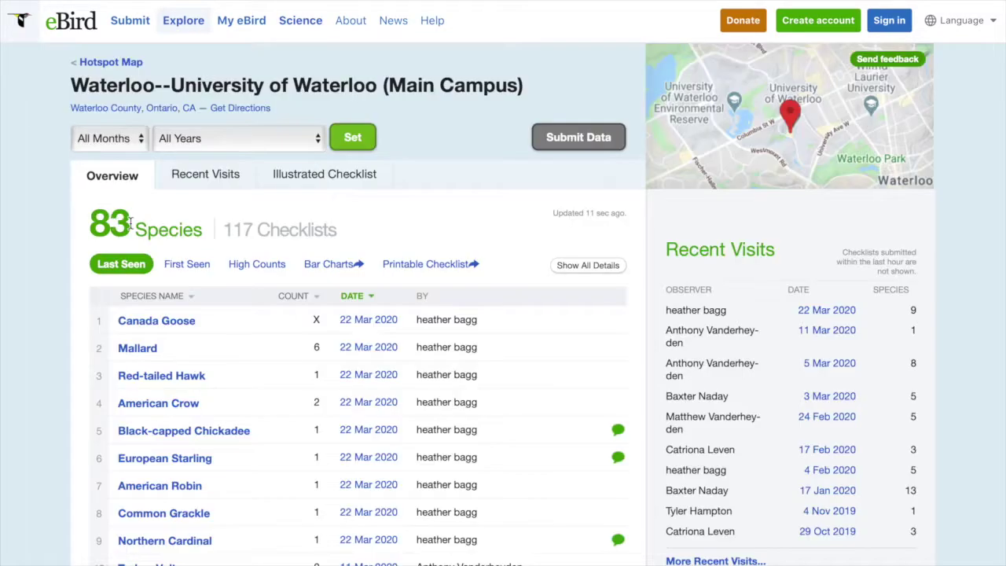
{"action": "left_click", "coordinate": [312, 178]}
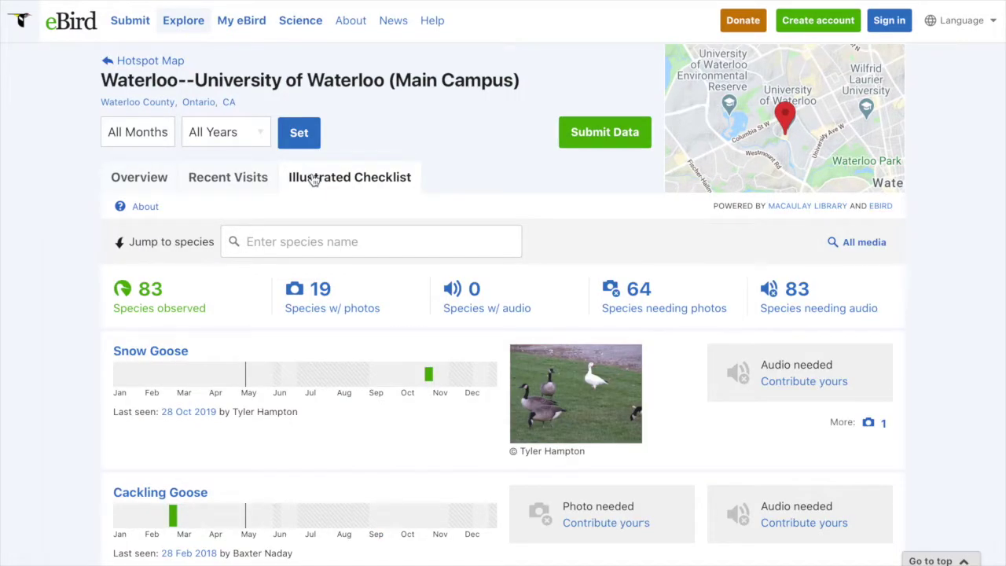
{"action": "scroll", "coordinate": [276, 263], "scroll_direction": "down", "scroll_amount": 3}
{"action": "scroll", "coordinate": [278, 263], "scroll_direction": "down", "scroll_amount": 5}
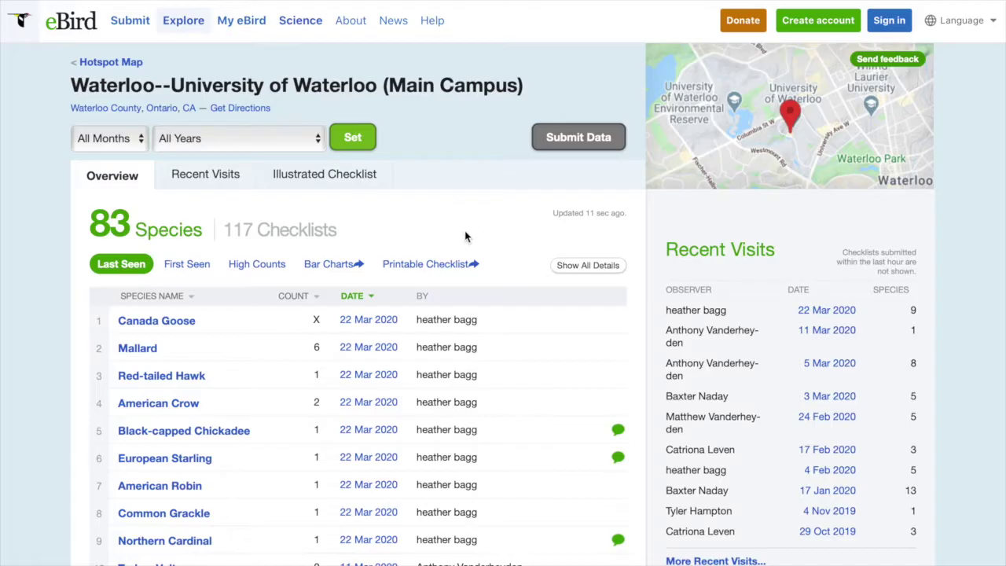
{"action": "left_click", "coordinate": [438, 264]}
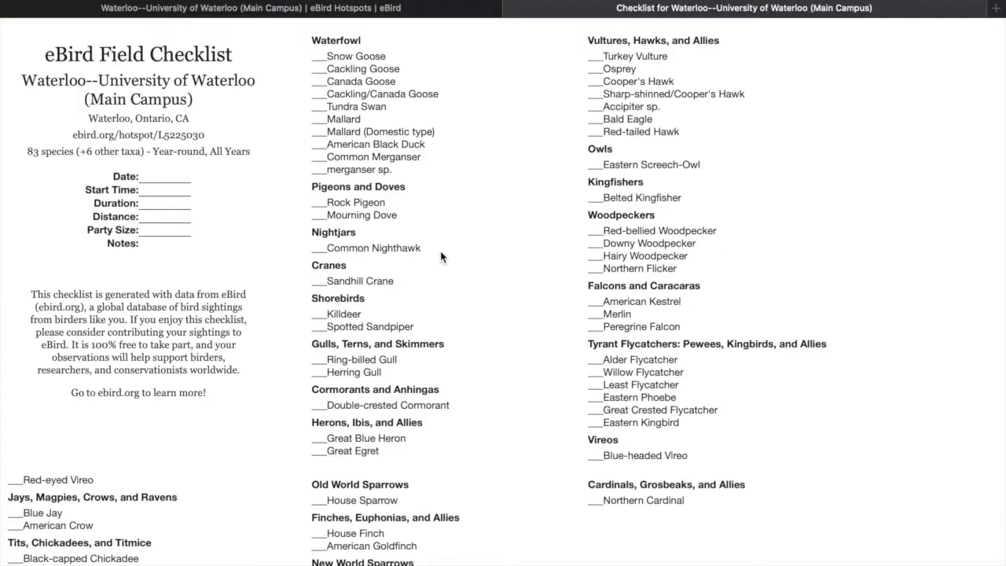
- Scroll through the printable field checklist, then return to the campus hotspot tab
{"action": "scroll", "coordinate": [440, 250], "scroll_direction": "down", "scroll_amount": 5}
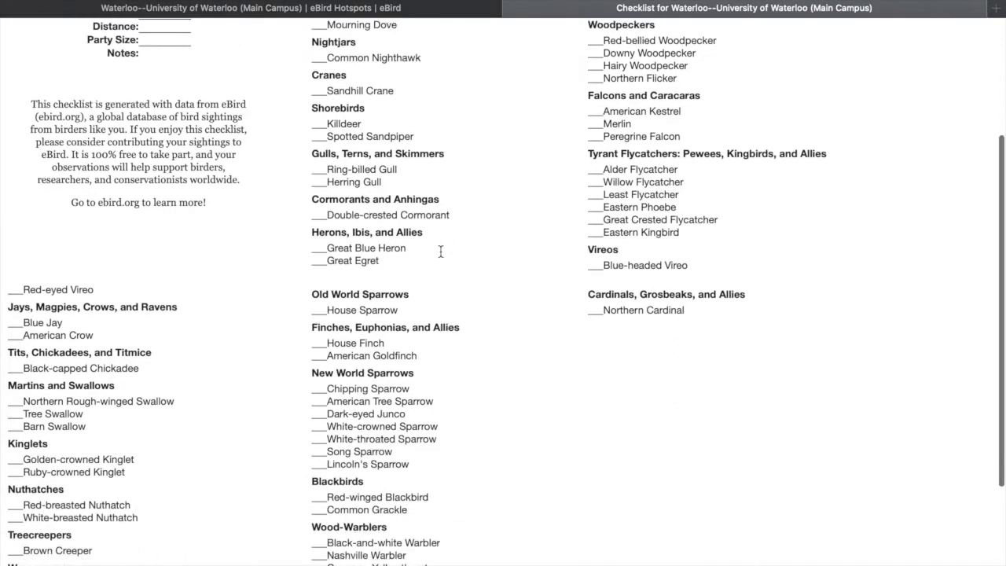
{"action": "scroll", "coordinate": [440, 251], "scroll_direction": "down", "scroll_amount": 3}
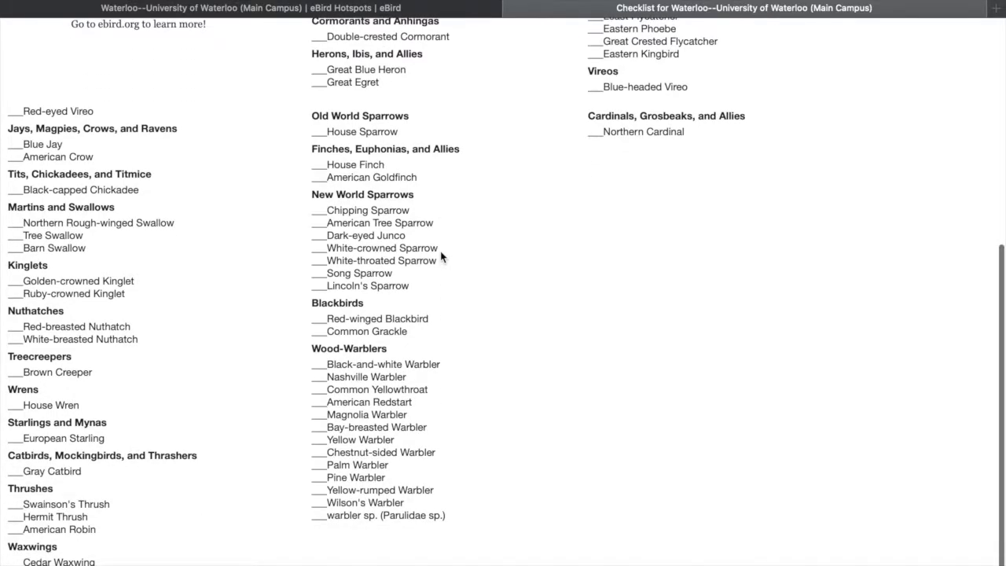
{"action": "scroll", "coordinate": [440, 250], "scroll_direction": "up", "scroll_amount": 4}
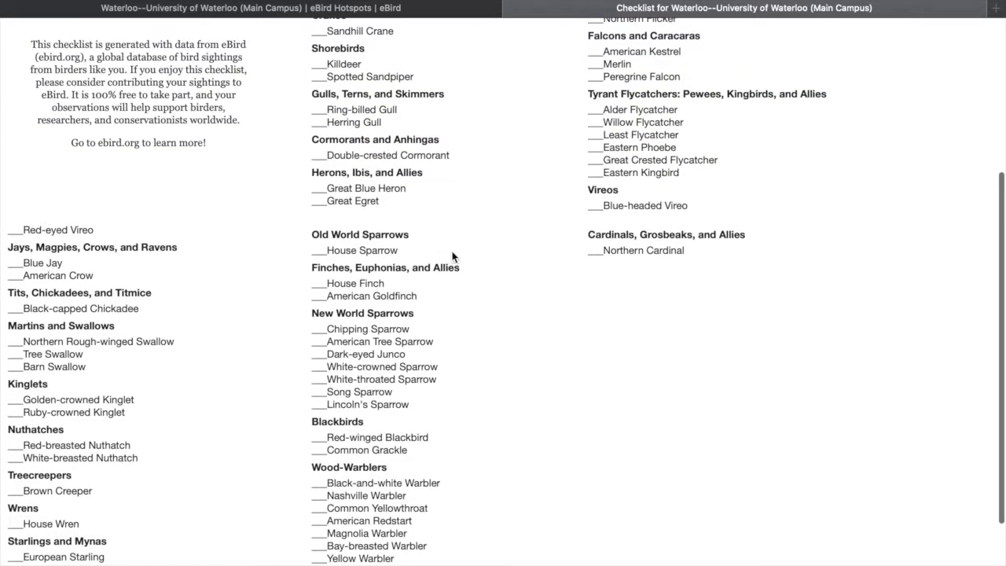
{"action": "scroll", "coordinate": [513, 256], "scroll_direction": "up", "scroll_amount": 5}
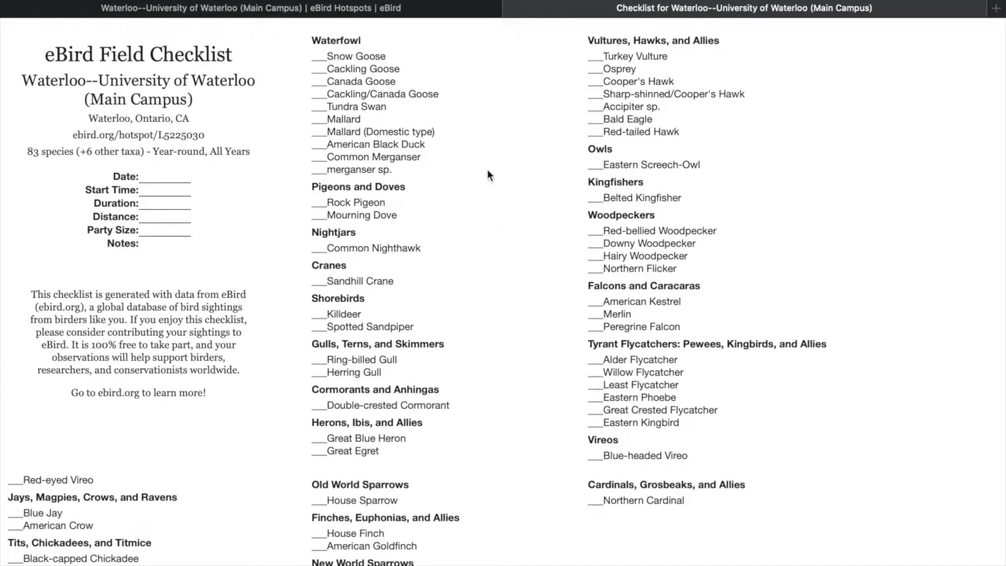
{"action": "left_click", "coordinate": [429, 13]}
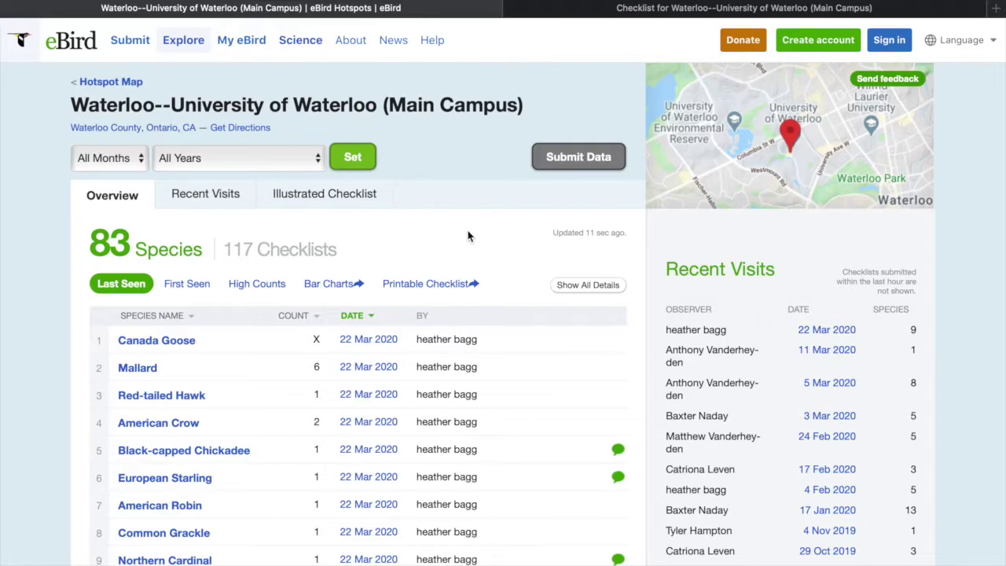
{"action": "left_click", "coordinate": [171, 164]}
{"action": "left_click", "coordinate": [171, 162]}
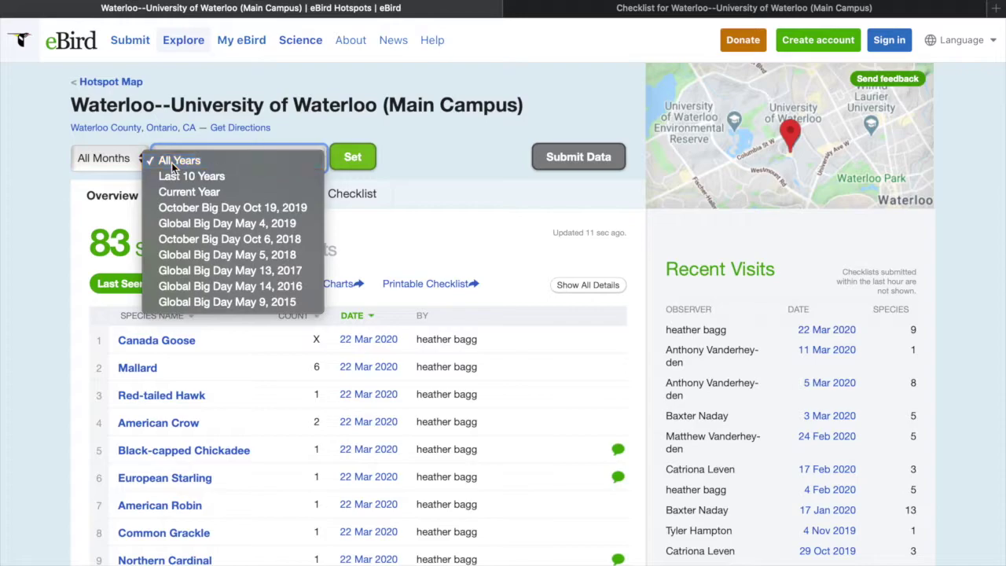
{"action": "left_click", "coordinate": [123, 160]}
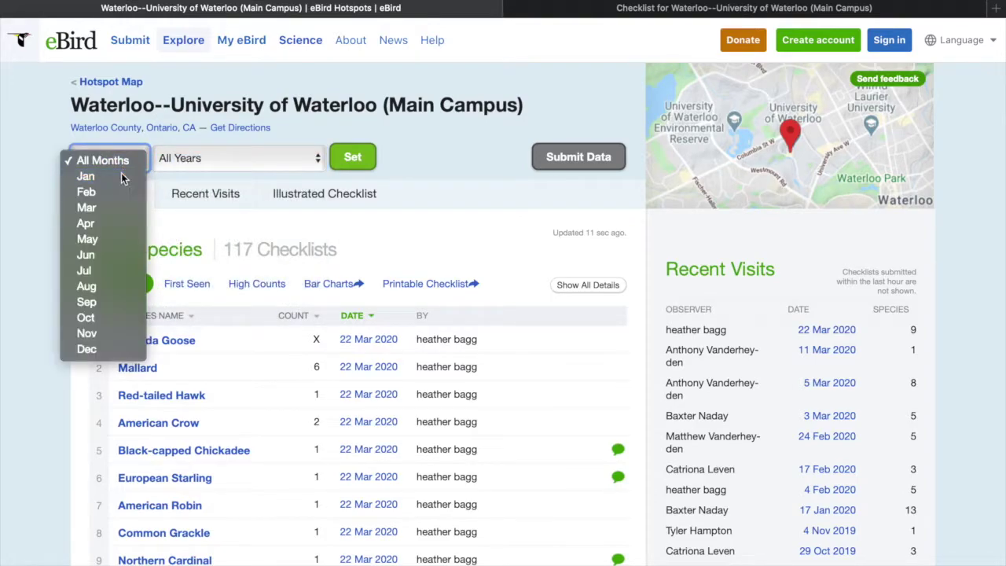
{"action": "left_click", "coordinate": [123, 177]}
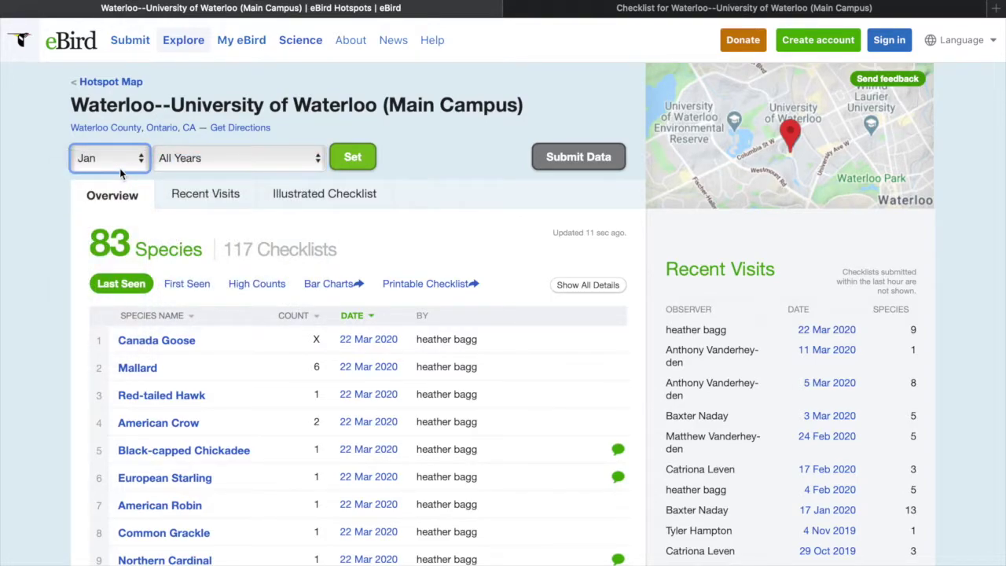
{"action": "left_click", "coordinate": [340, 160]}
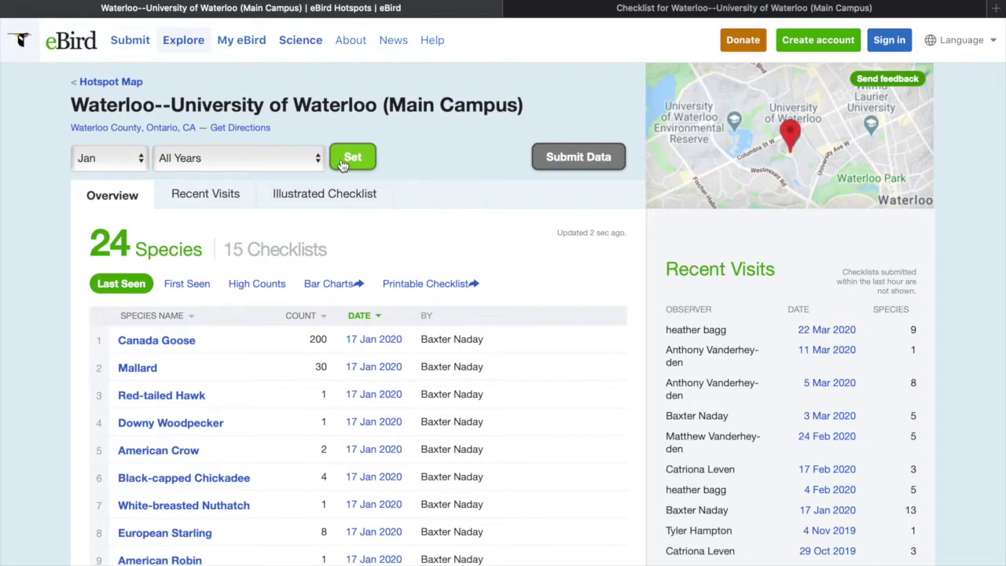
{"action": "left_click", "coordinate": [300, 315]}
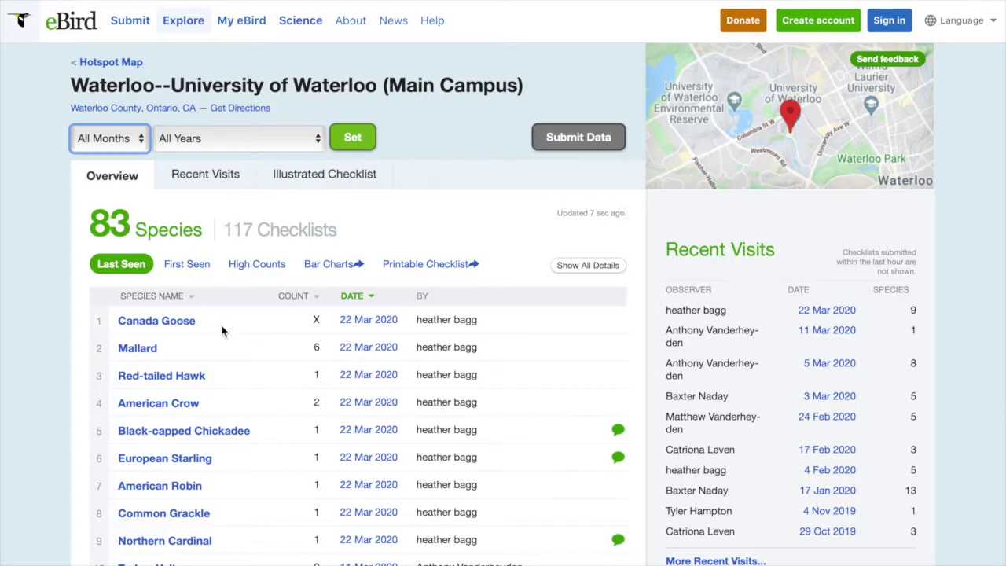
{"action": "left_click", "coordinate": [193, 321]}
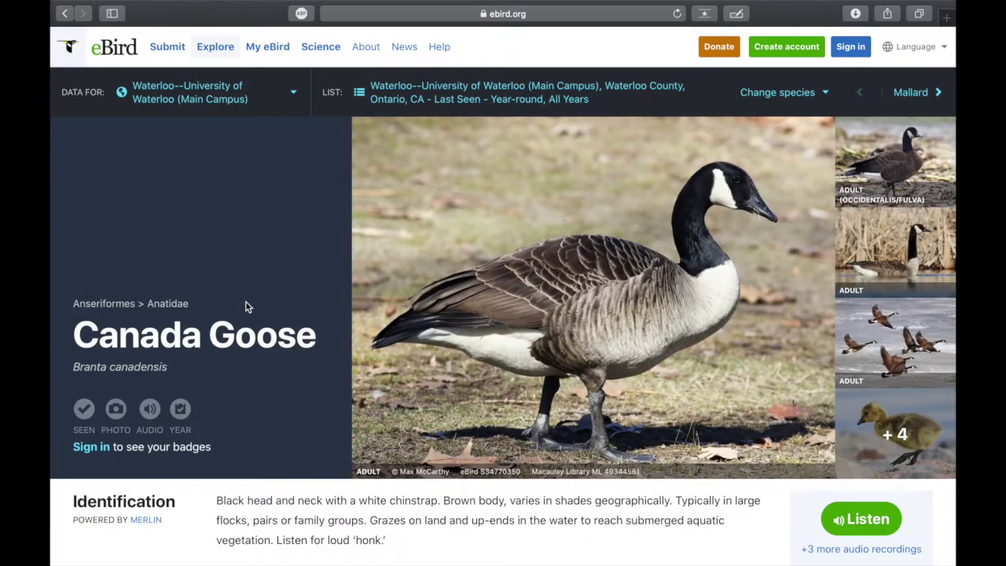
- Select the scientific name 'Branta canadensis' on the Canada Goose page
{"action": "left_click_drag", "start_coordinate": [199, 367], "coordinate": [69, 370]}
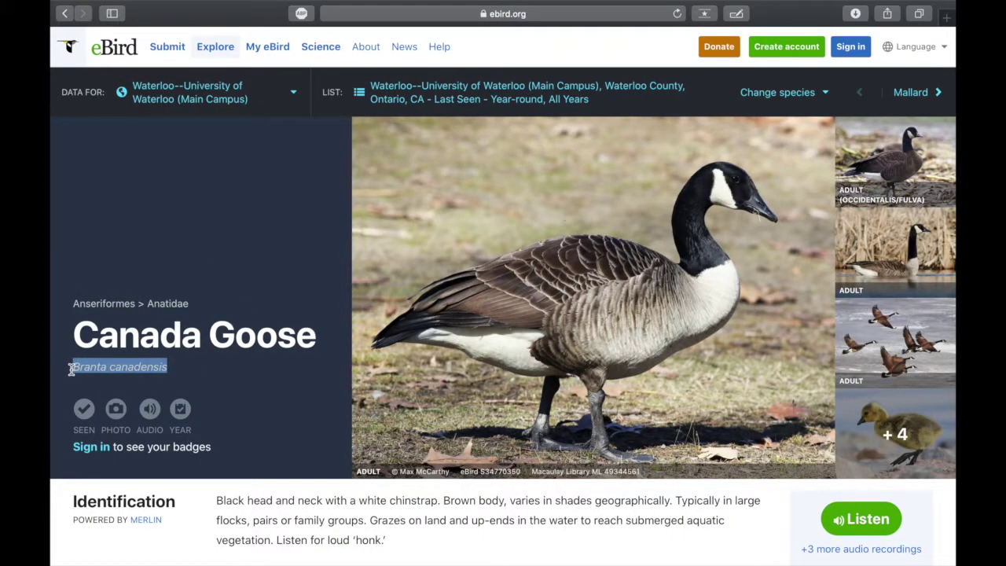